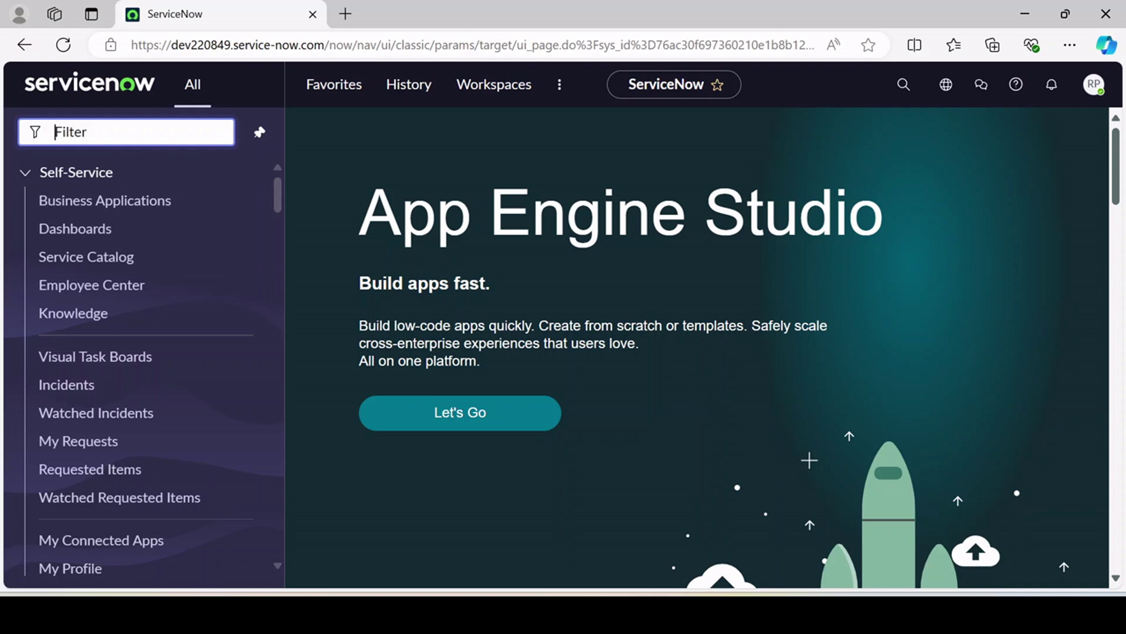
Filter the navigator for "local u" and open the Local Update Sets list.
{"action": "type", "text": "upd"}
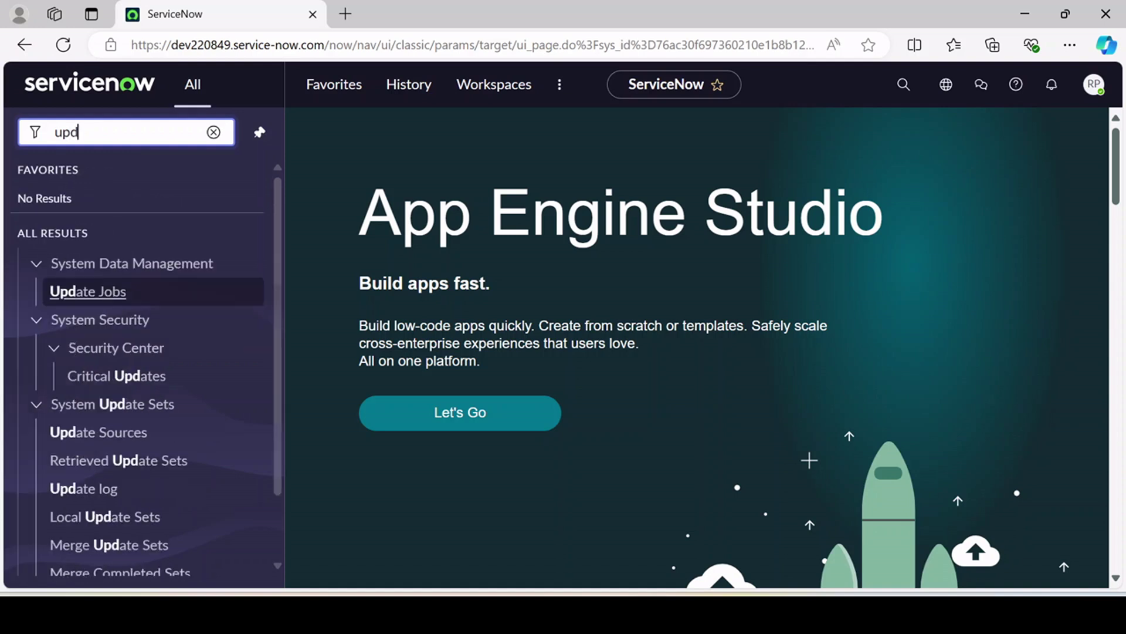
{"action": "key", "text": "BackSpace"}
{"action": "key", "text": "BackSpace"}
{"action": "key", "text": "BackSpace"}
{"action": "type", "text": "loc"}
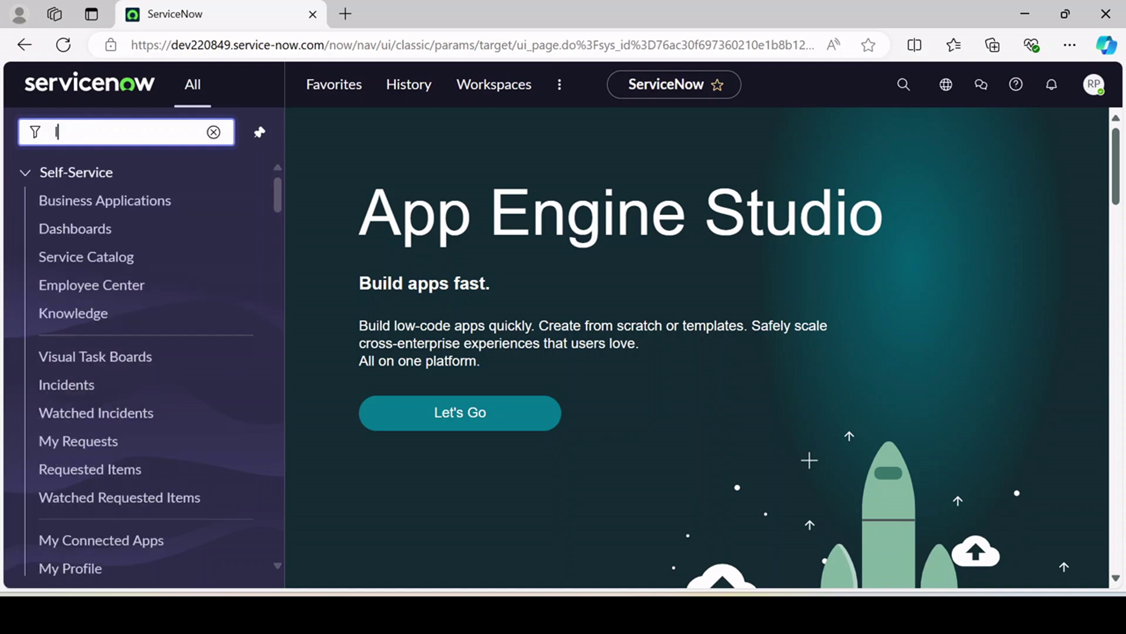
{"action": "type", "text": "al u"}
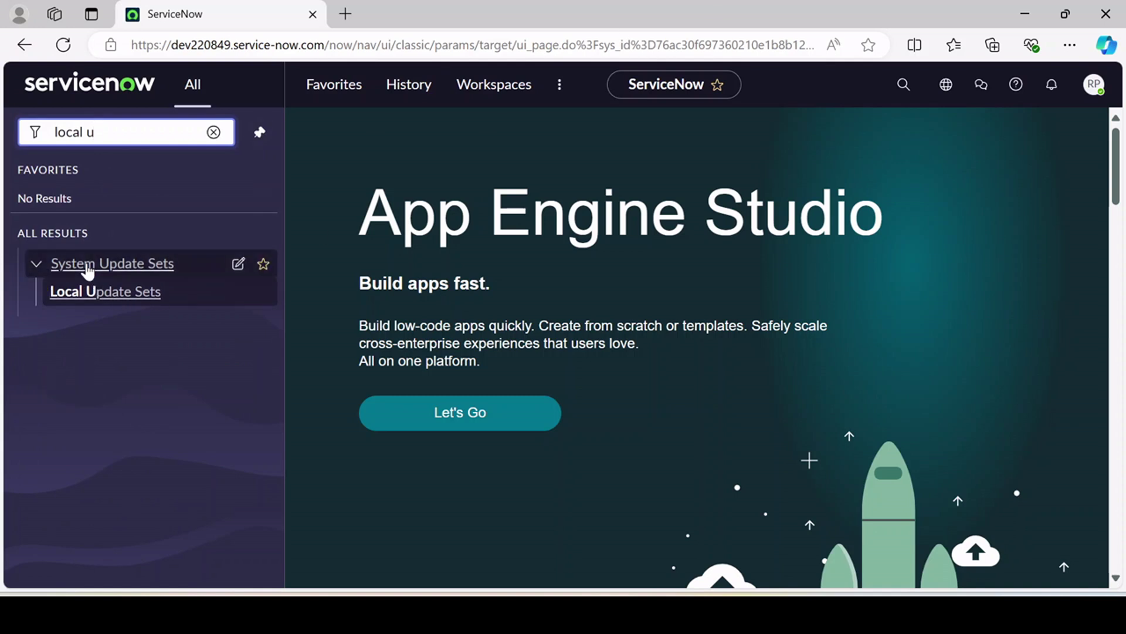
{"action": "left_click", "coordinate": [110, 299]}
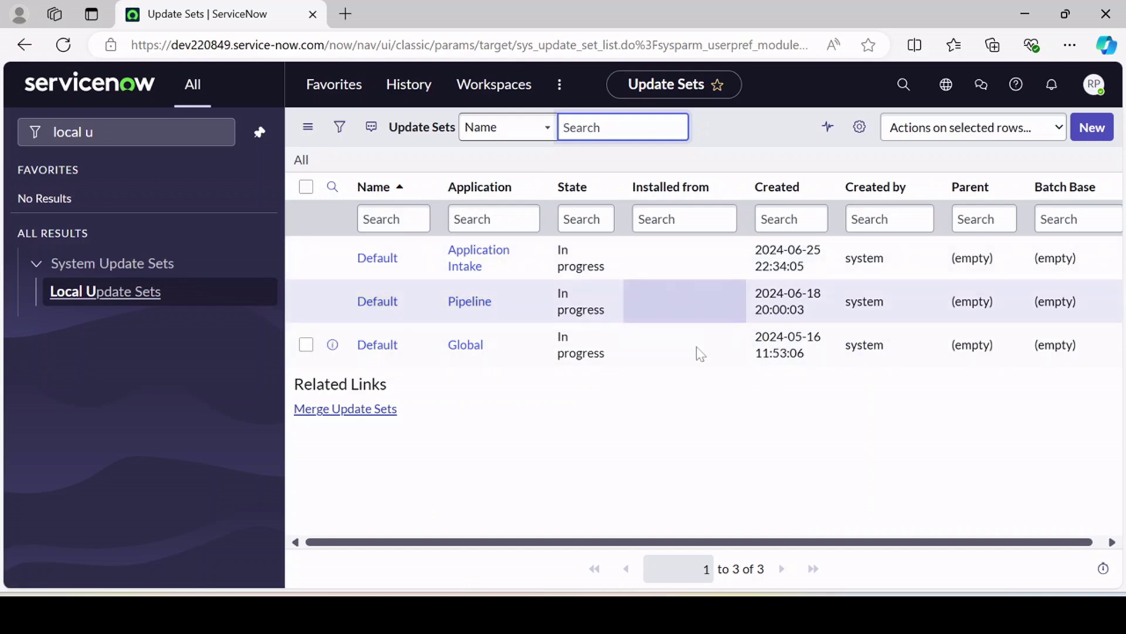
{"action": "left_click", "coordinate": [698, 412]}
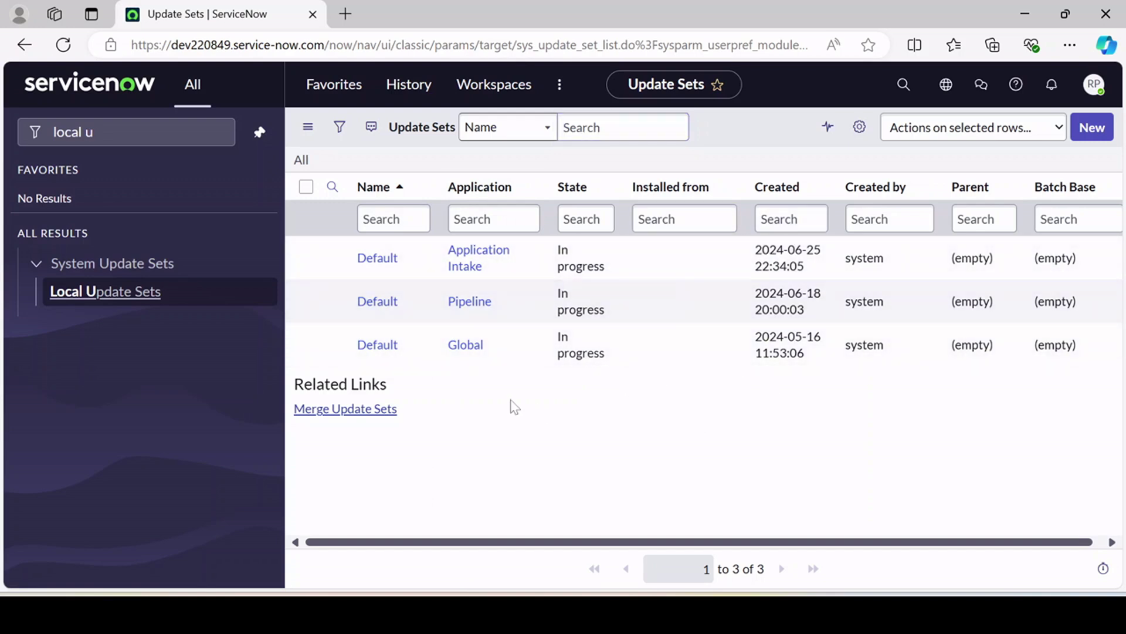
{"action": "left_click_drag", "start_coordinate": [427, 374], "coordinate": [402, 256]}
{"action": "left_click", "coordinate": [632, 464]}
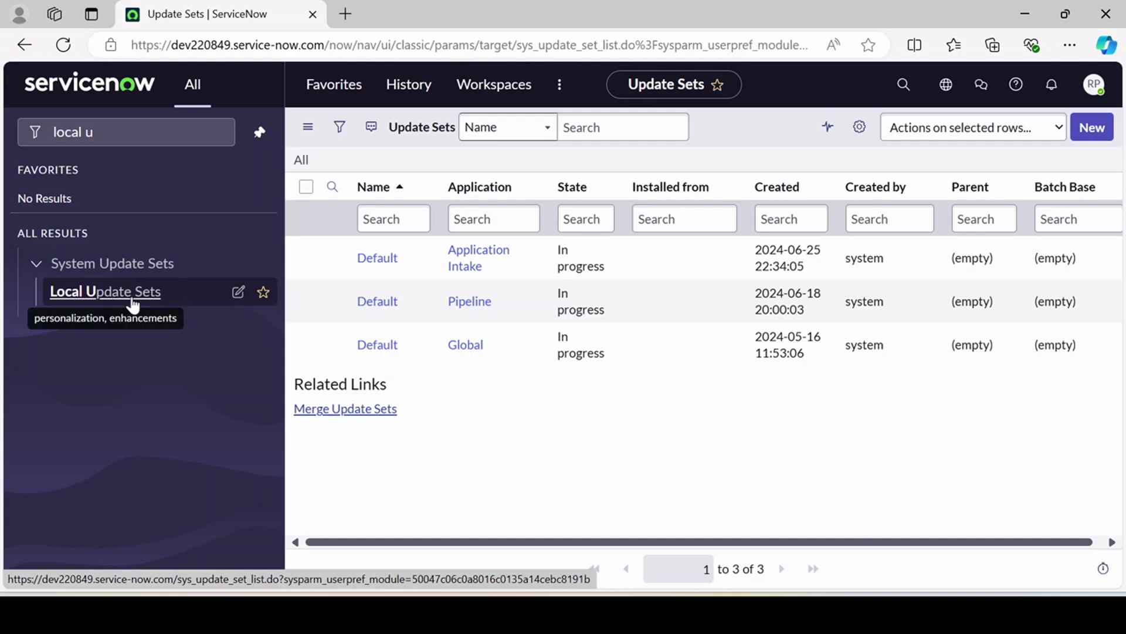
Start a new update set record and name it "STORY-NO - form customizatio RP V0.1".
{"action": "left_click", "coordinate": [1090, 132]}
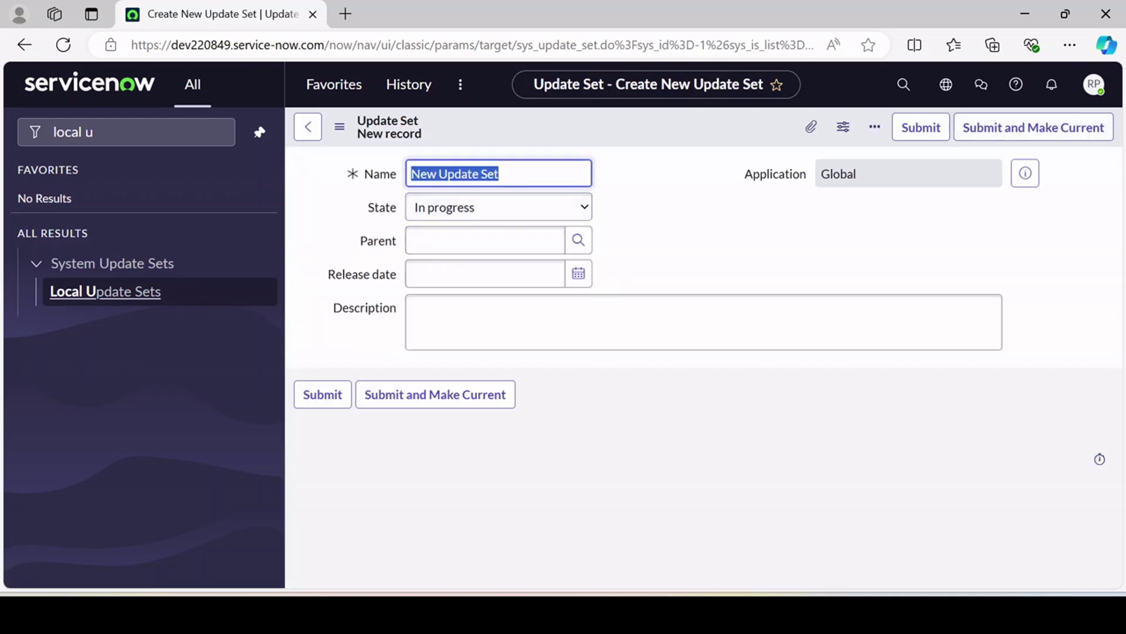
{"action": "key", "text": "BackSpace"}
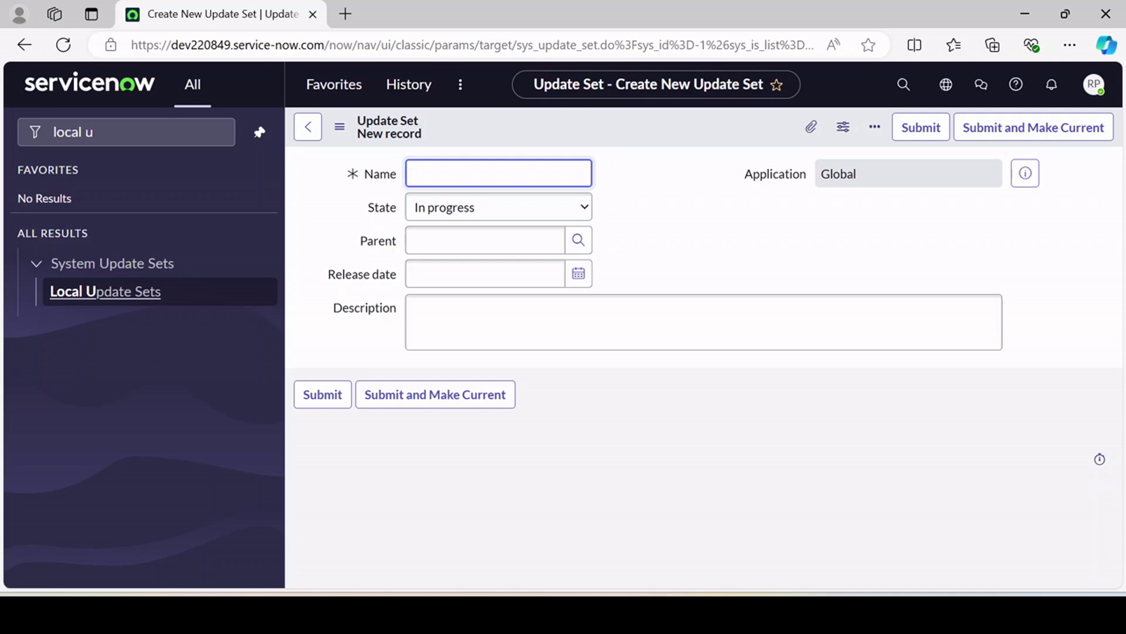
{"action": "type", "text": "STORY-NO"}
{"action": "type", "text": "-"}
{"action": "type", "text": "form customizatio"}
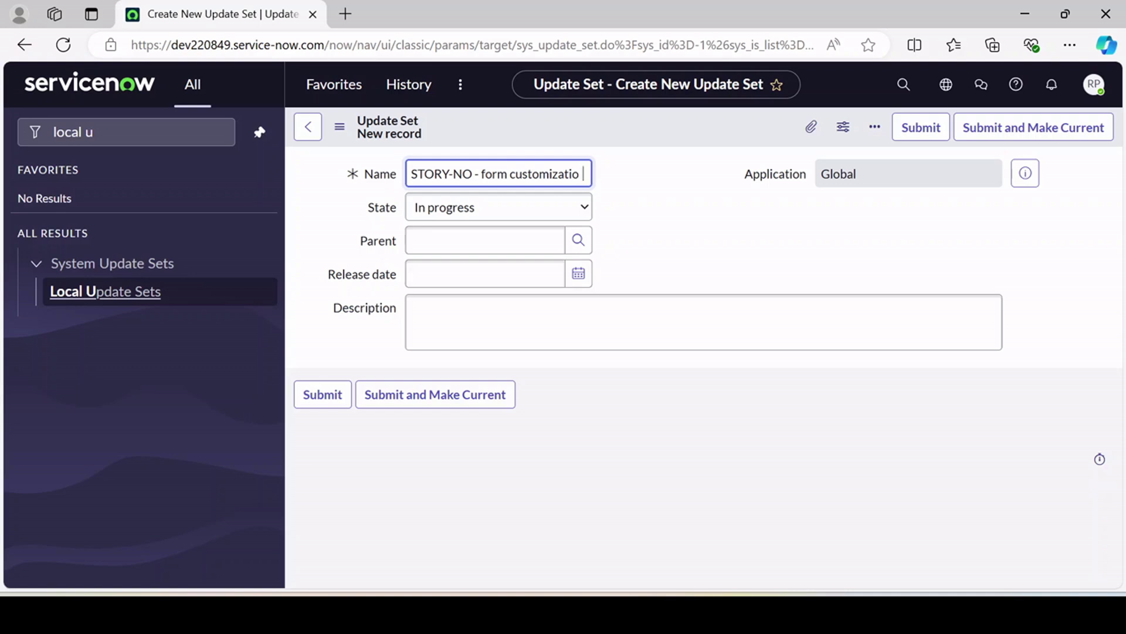
{"action": "type", "text": "RP"}
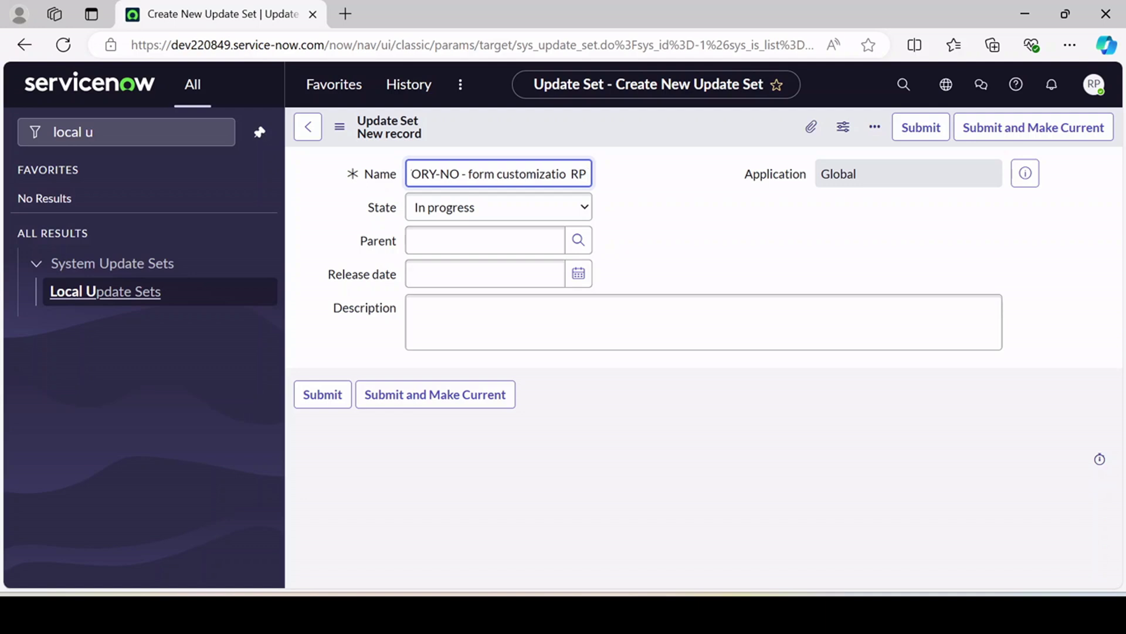
{"action": "type", "text": " V"}
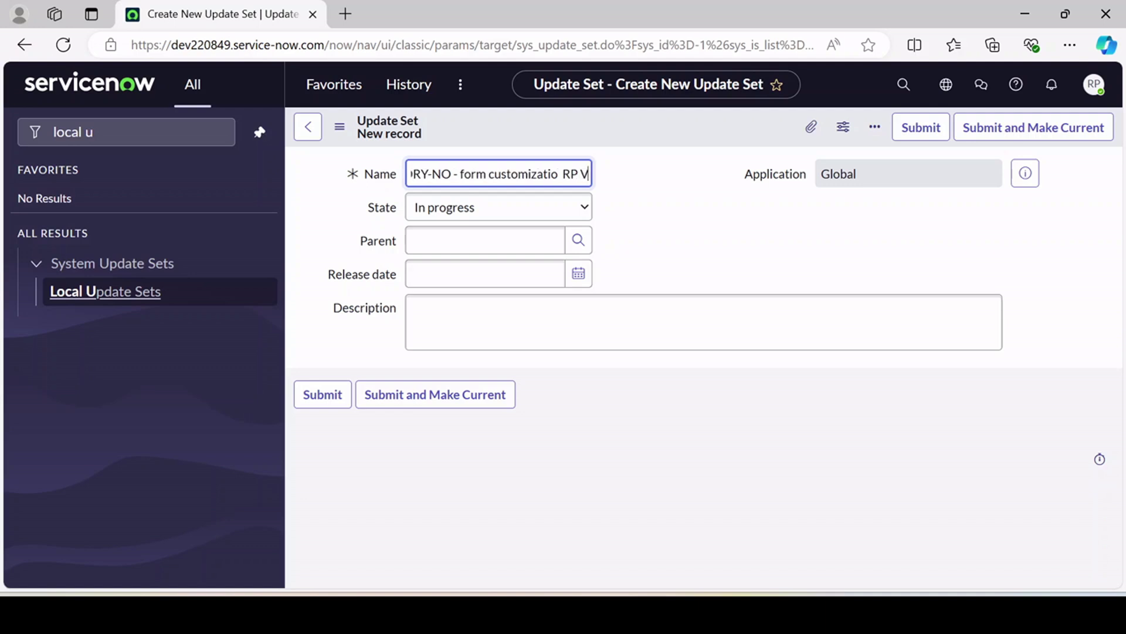
{"action": "type", "text": "0"}
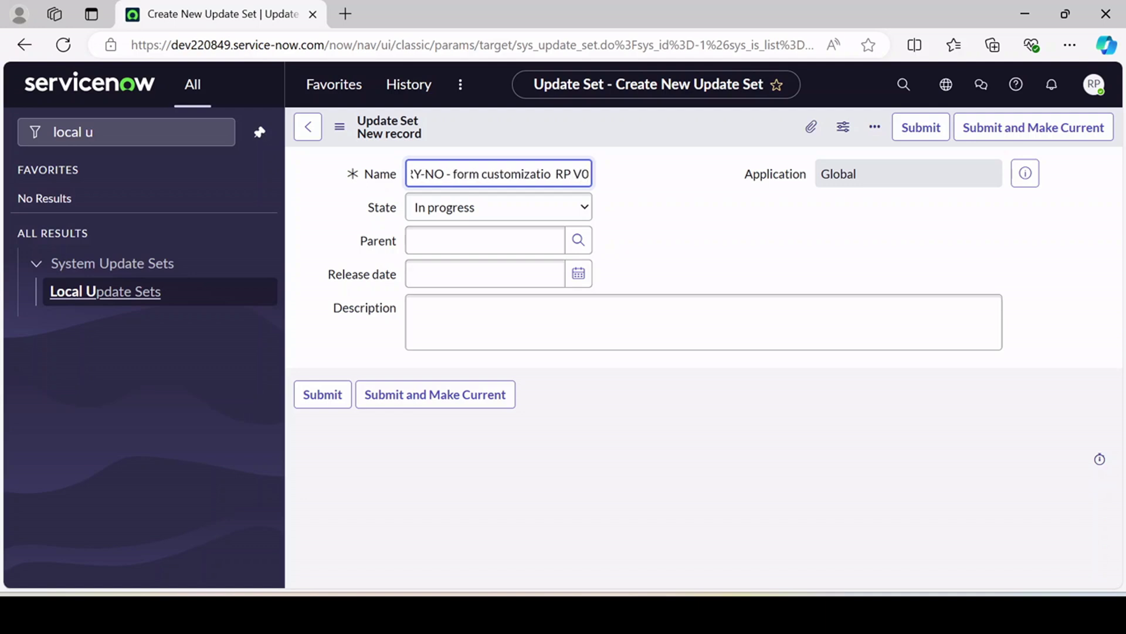
{"action": "type", "text": ".1"}
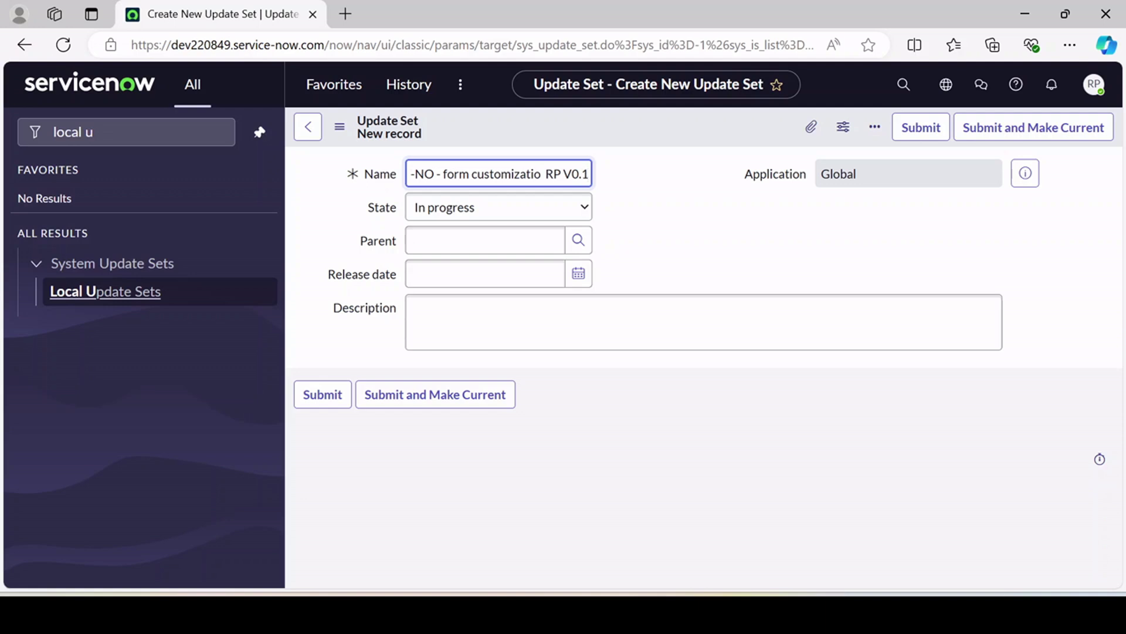
Submit the new update set and make it the current one.
{"action": "left_click_drag", "start_coordinate": [588, 174], "coordinate": [313, 176]}
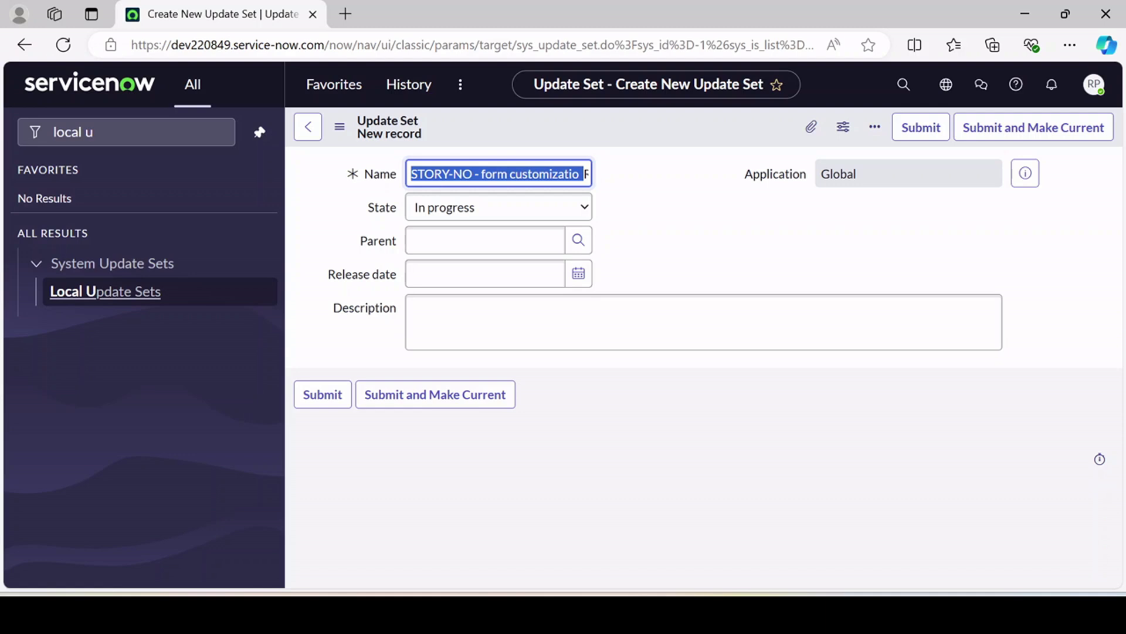
{"action": "left_click", "coordinate": [497, 174]}
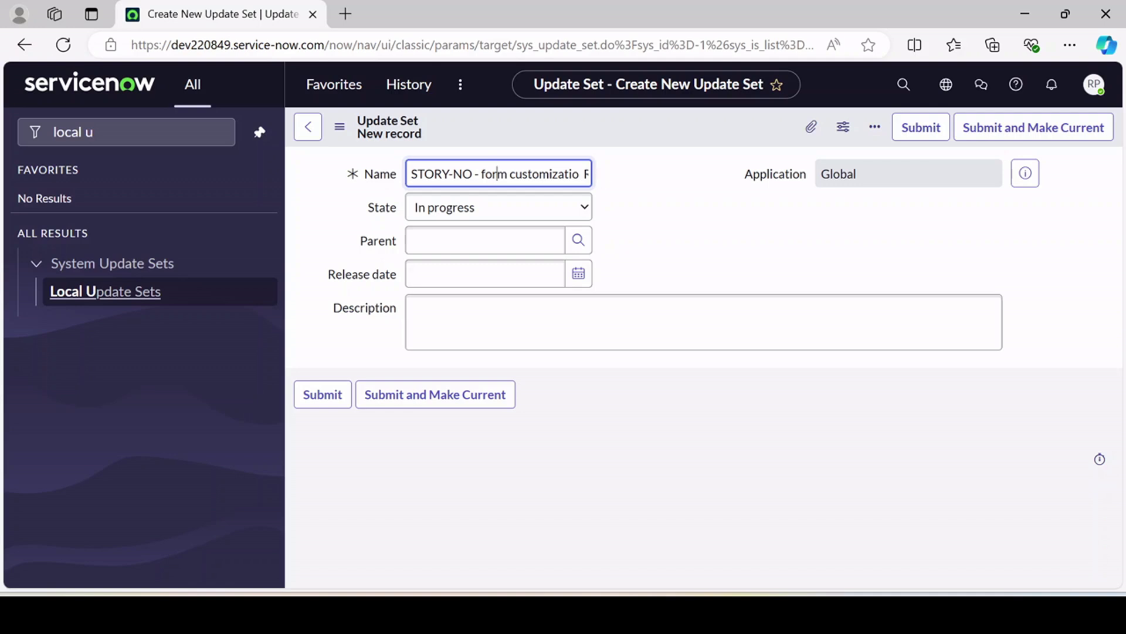
{"action": "left_click_drag", "start_coordinate": [580, 174], "coordinate": [347, 174]}
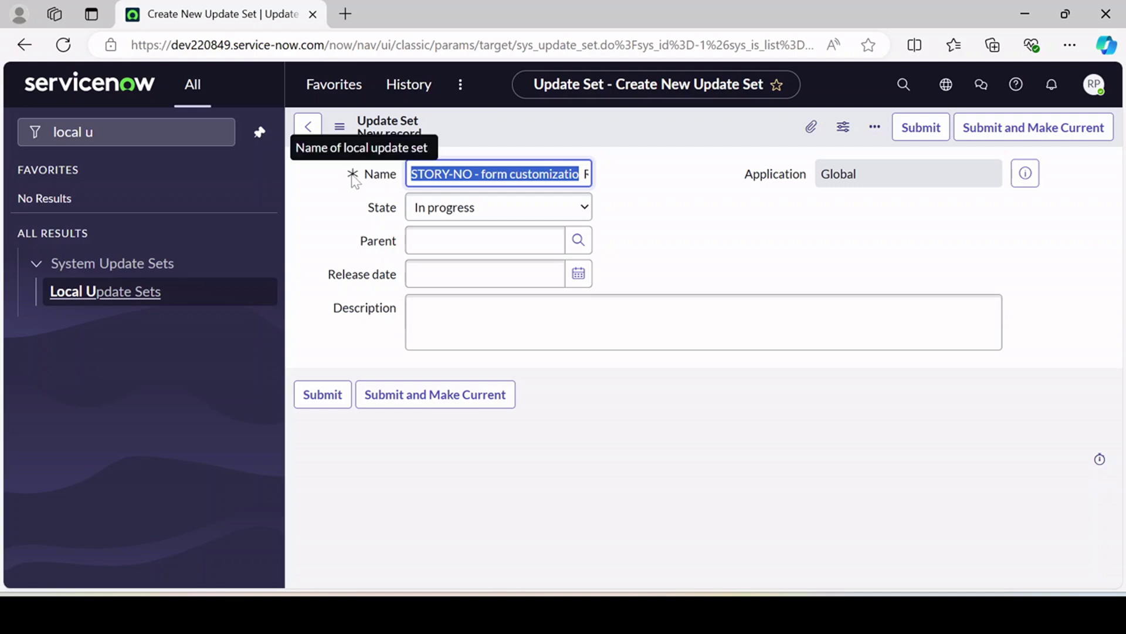
{"action": "left_click", "coordinate": [645, 198]}
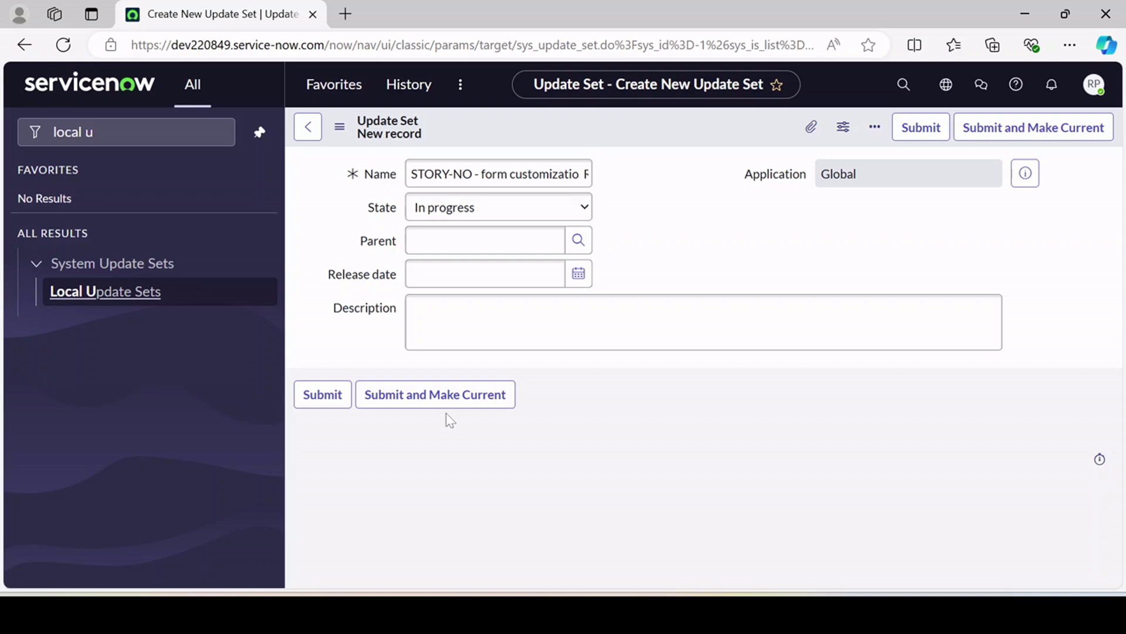
{"action": "left_click_drag", "start_coordinate": [517, 173], "coordinate": [367, 173]}
{"action": "left_click", "coordinate": [683, 215]}
{"action": "left_click", "coordinate": [454, 402]}
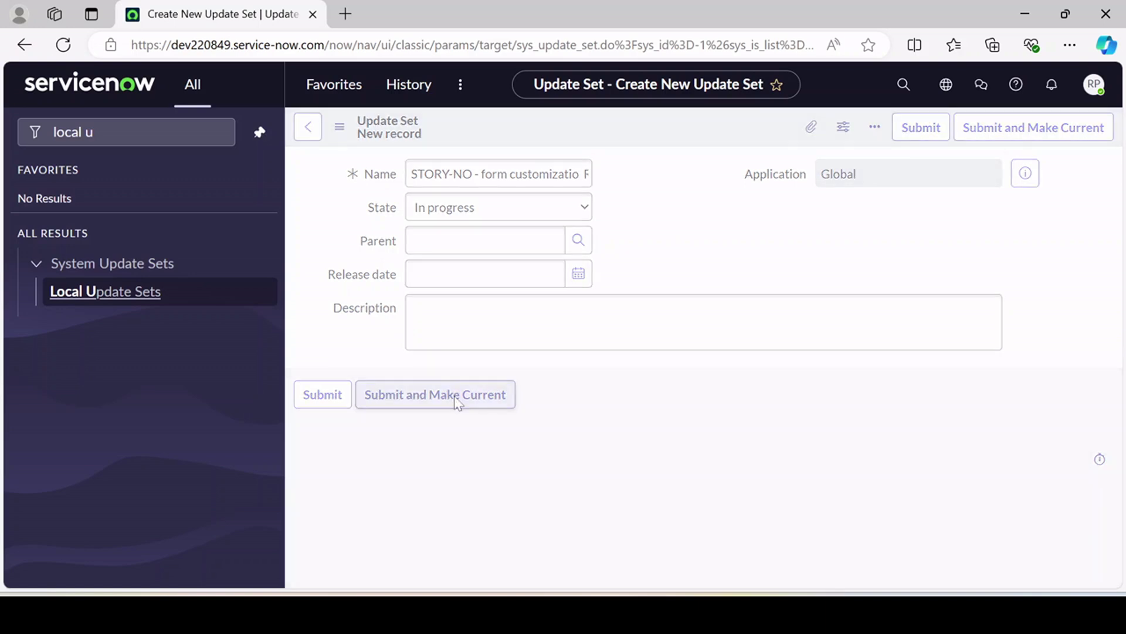
Check the selected application scope and the current update set in the scope picker.
{"action": "left_click", "coordinate": [945, 85]}
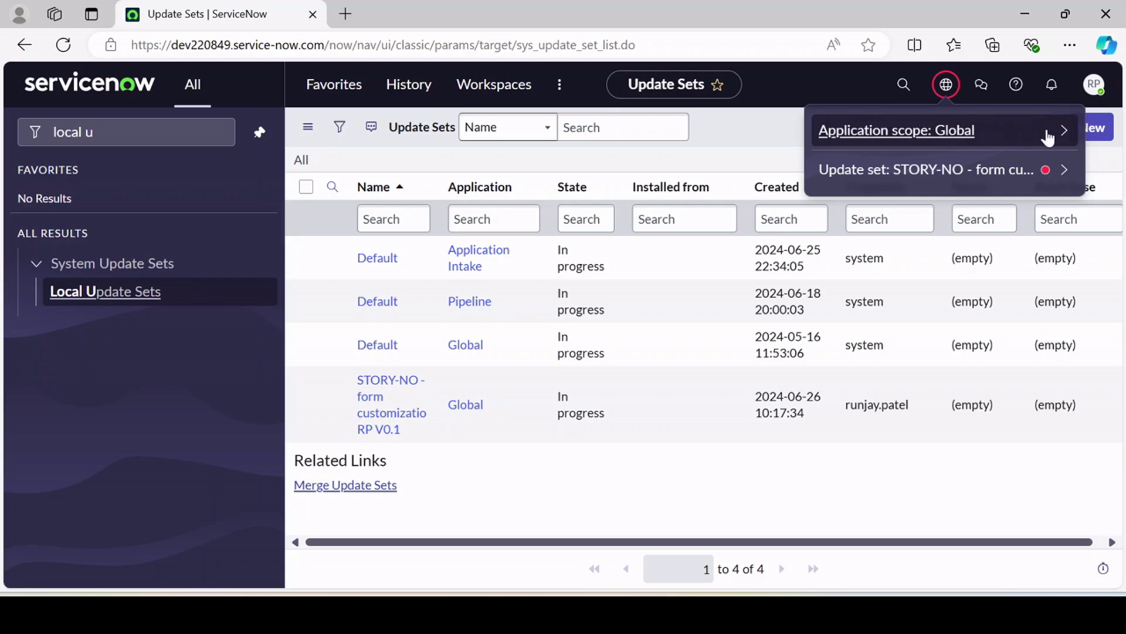
{"action": "left_click", "coordinate": [1009, 139]}
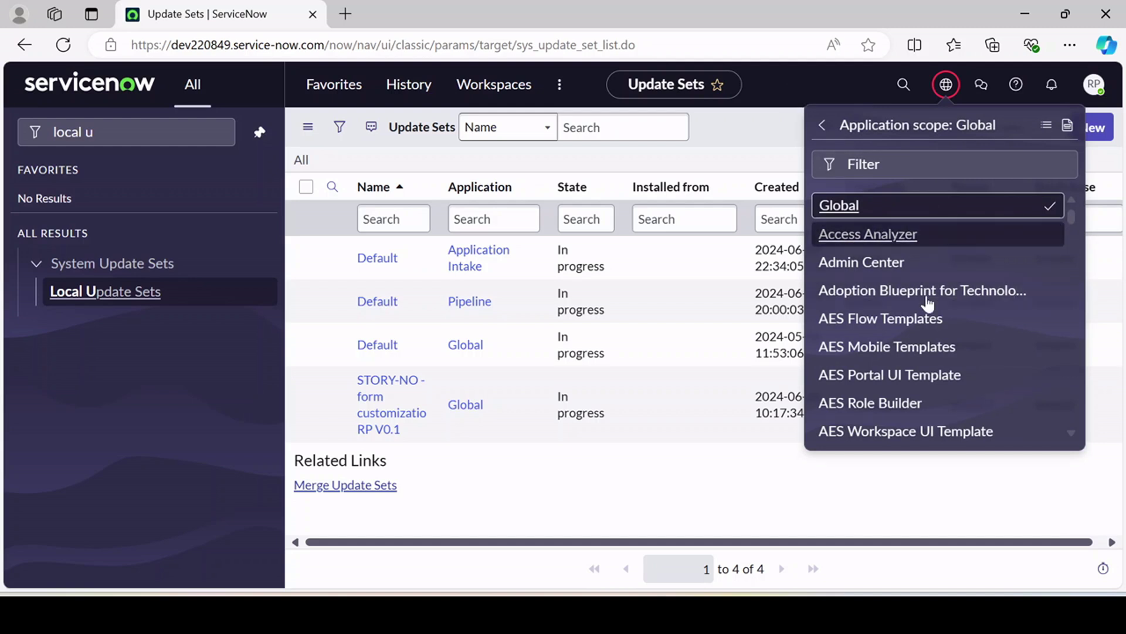
{"action": "left_click", "coordinate": [822, 125]}
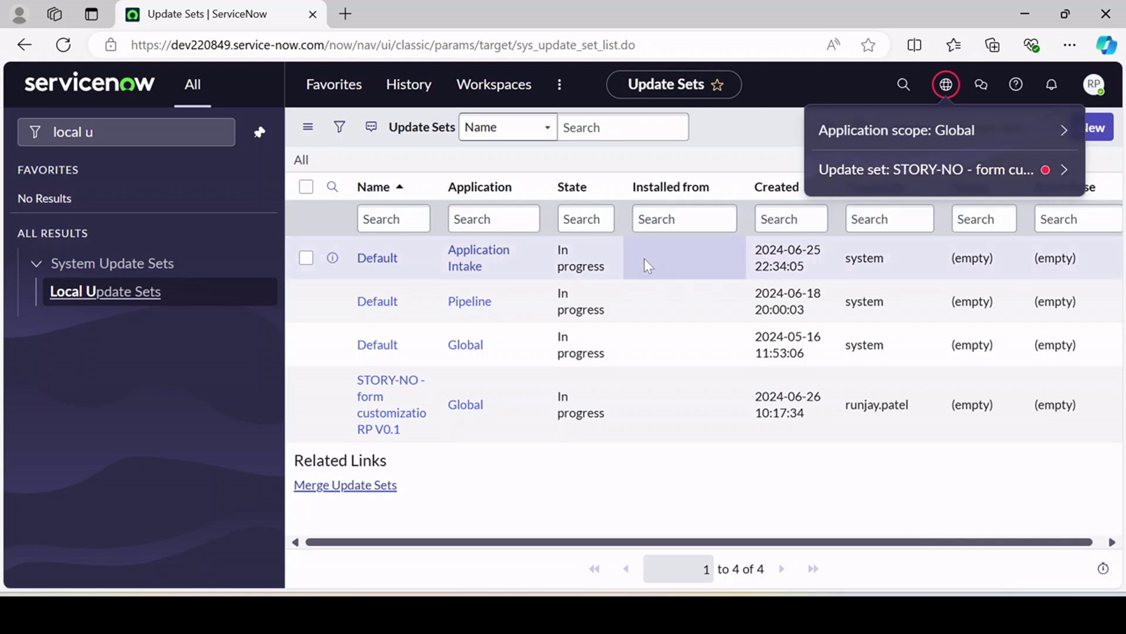
{"action": "left_click", "coordinate": [912, 171]}
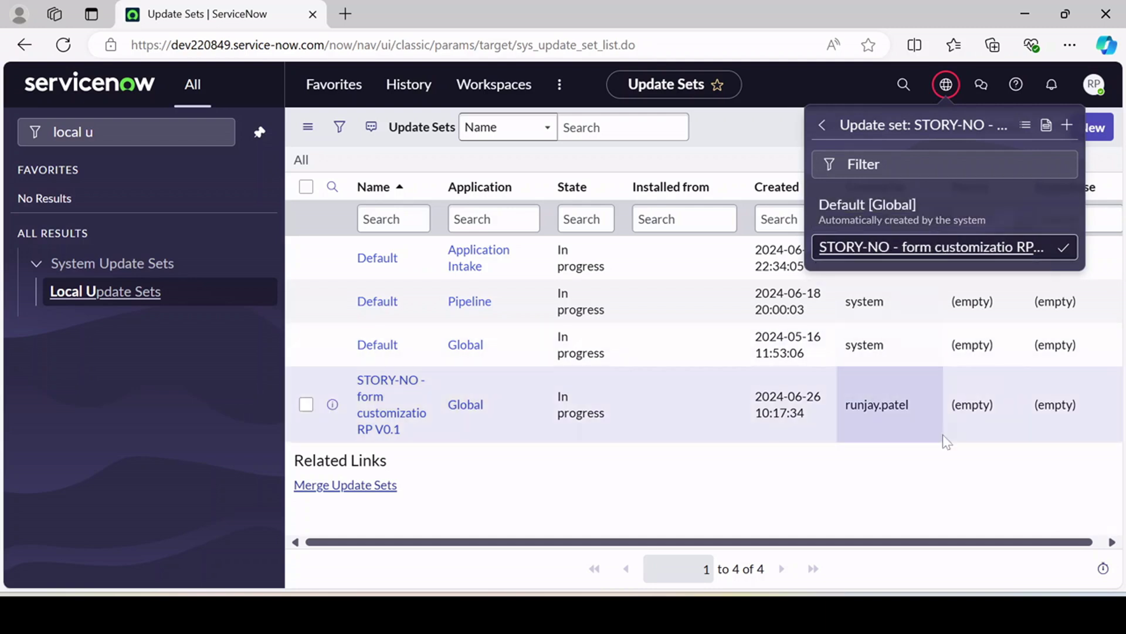
Open the current update set's record and review its details and Customer Updates list.
{"action": "left_click", "coordinate": [1048, 125]}
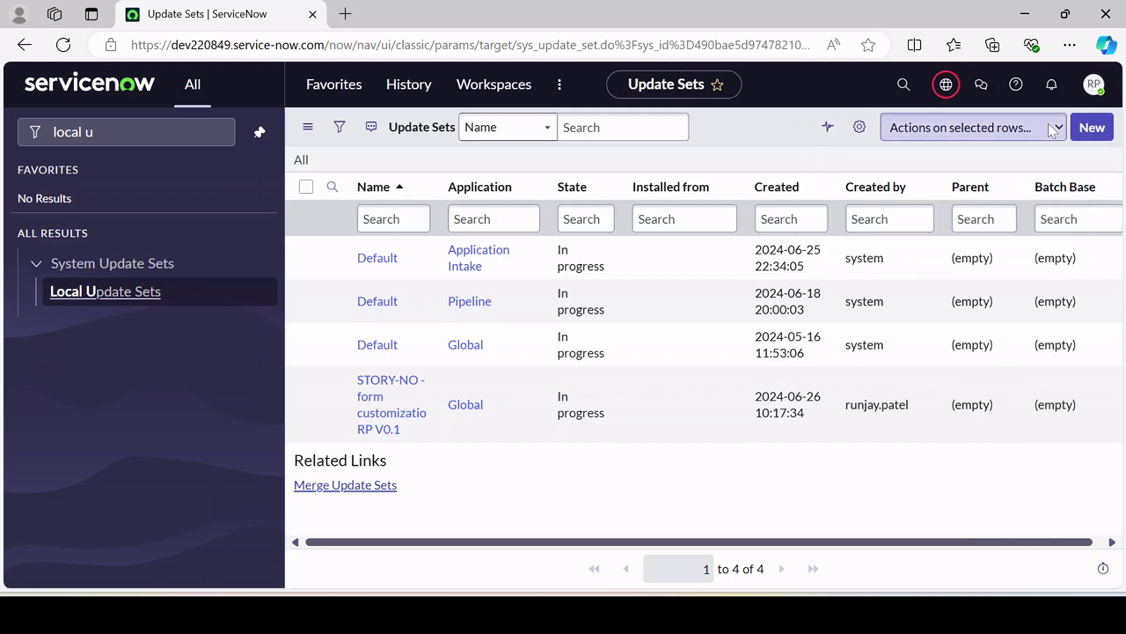
{"action": "scroll", "coordinate": [320, 364], "scroll_direction": "down", "scroll_amount": 3}
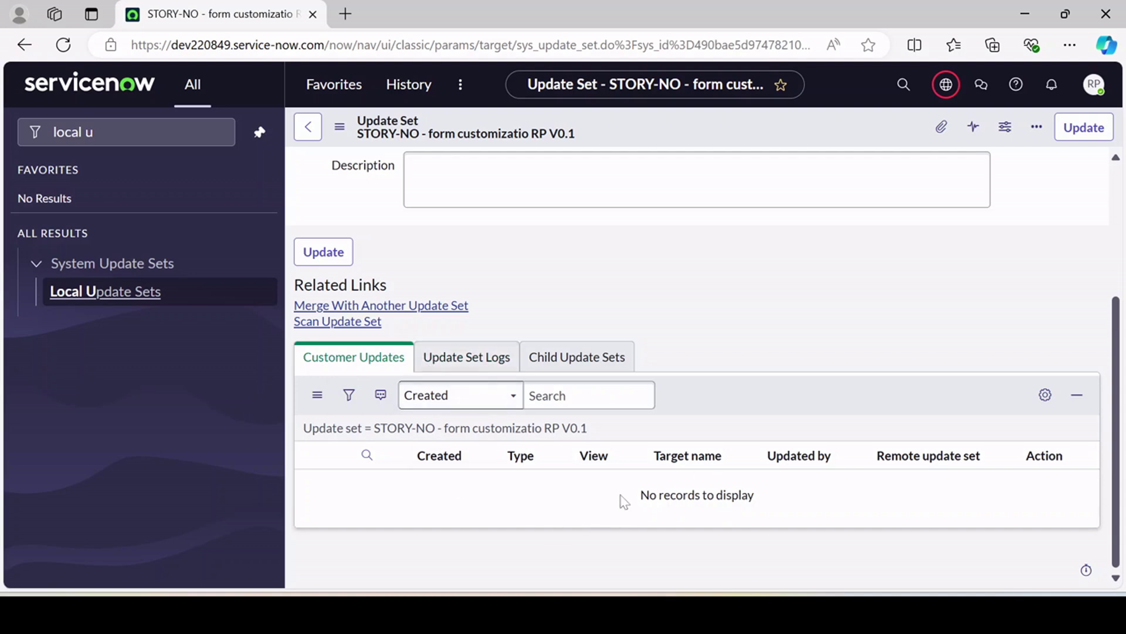
{"action": "scroll", "coordinate": [624, 500], "scroll_direction": "up", "scroll_amount": 3}
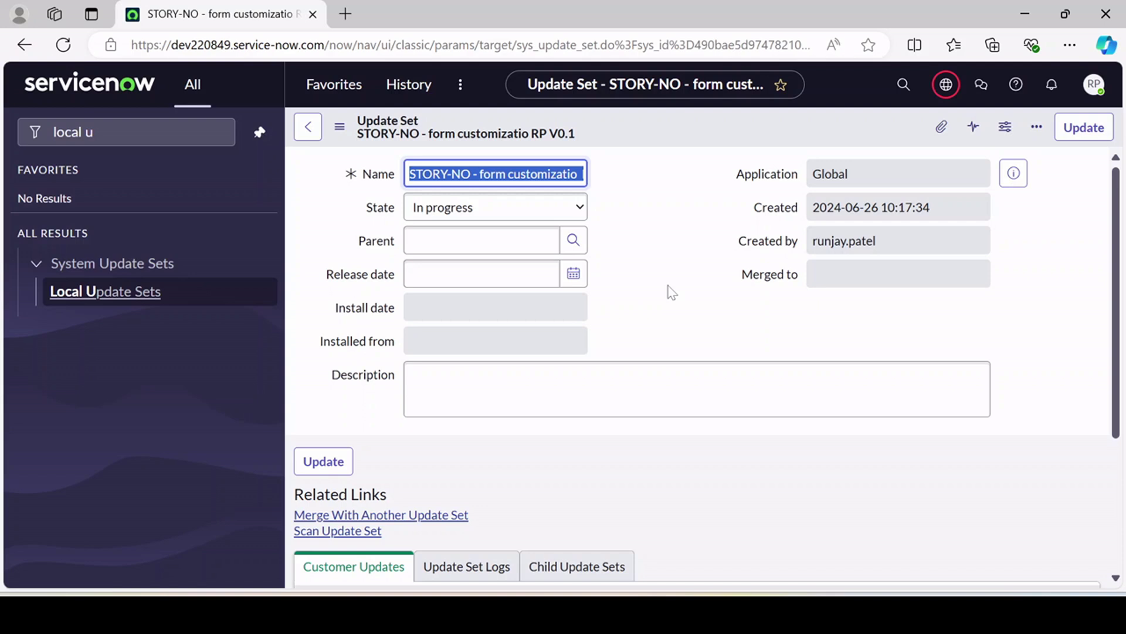
{"action": "scroll", "coordinate": [671, 292], "scroll_direction": "down", "scroll_amount": 4}
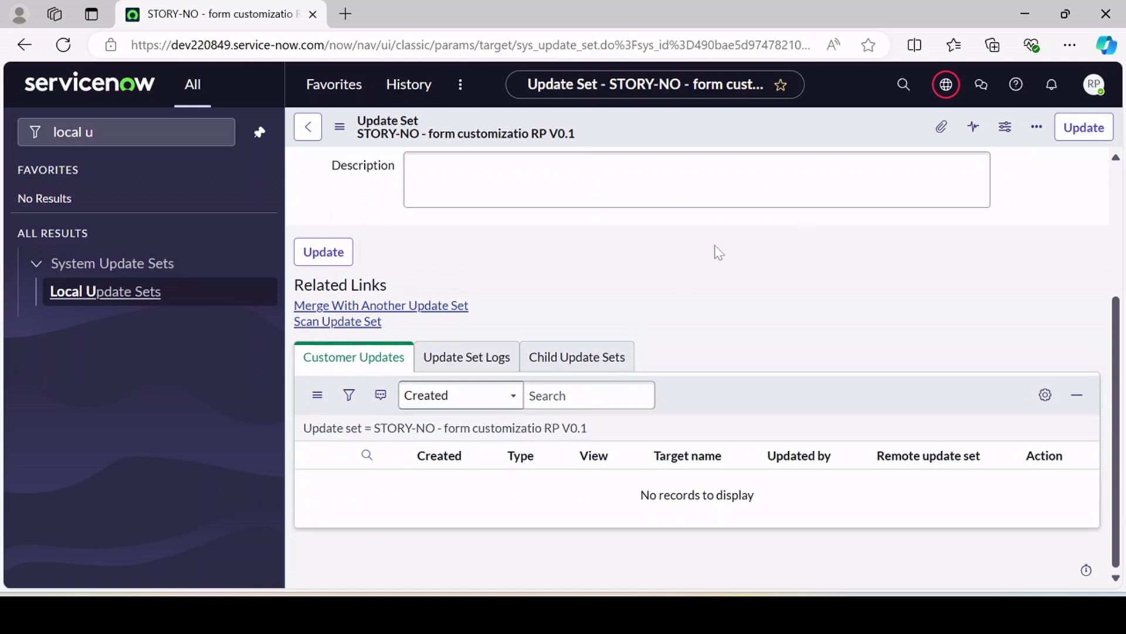
{"action": "scroll", "coordinate": [715, 245], "scroll_direction": "up", "scroll_amount": 4}
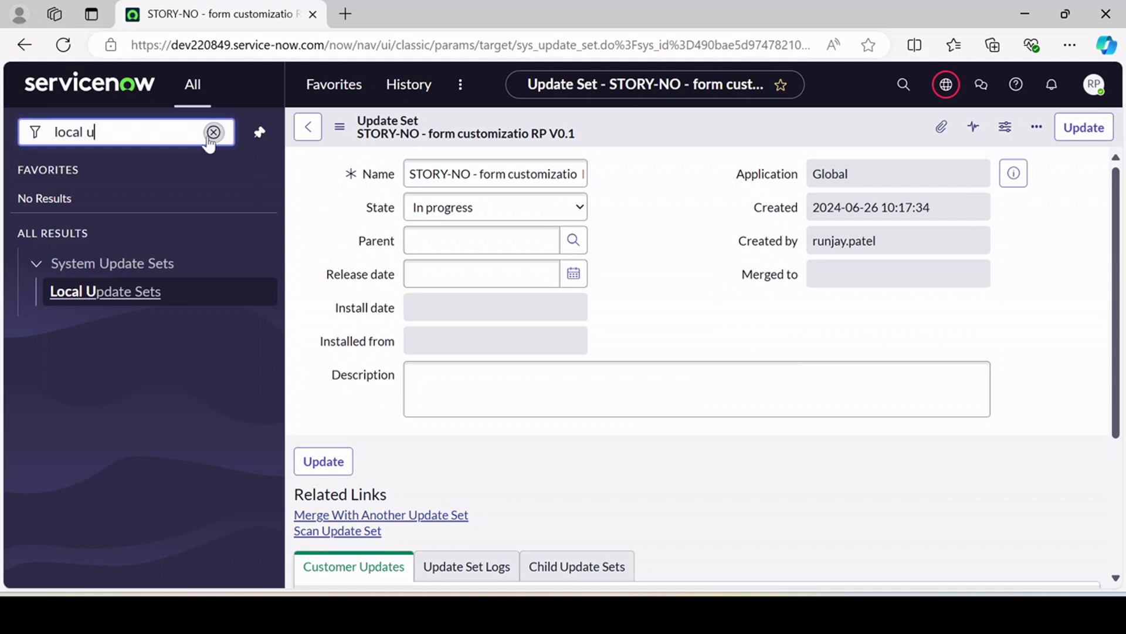
Filter the navigator for "incident" and open the Open incidents list in a new browser tab.
{"action": "left_click", "coordinate": [213, 131]}
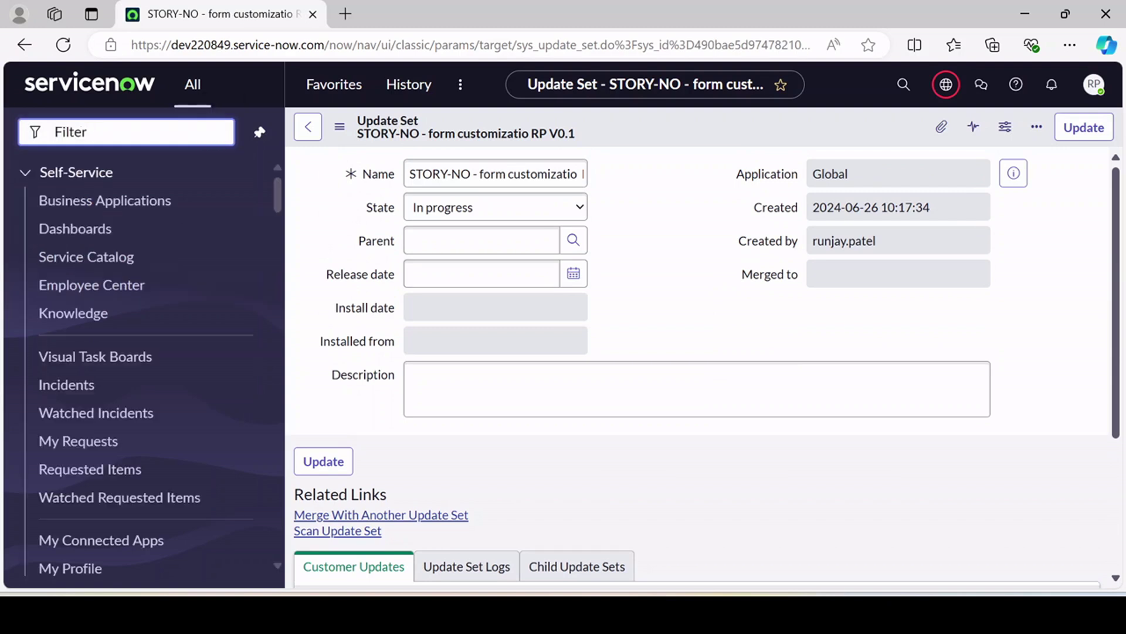
{"action": "type", "text": "incident"}
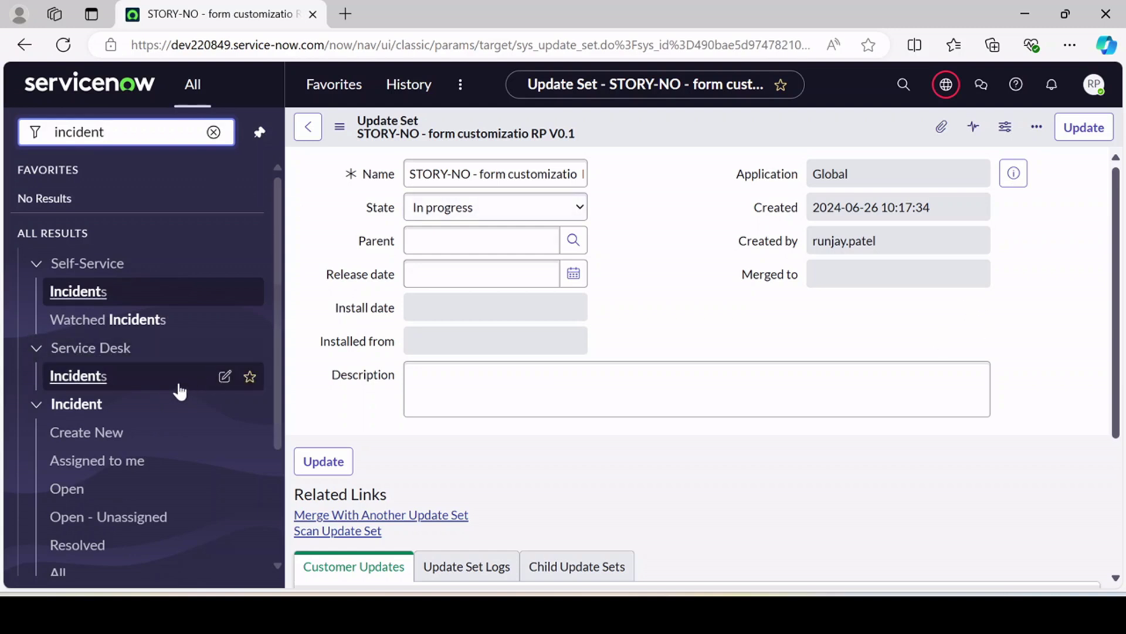
{"action": "scroll", "coordinate": [118, 381], "scroll_direction": "down", "scroll_amount": 3}
{"action": "middle_click", "coordinate": [75, 327]}
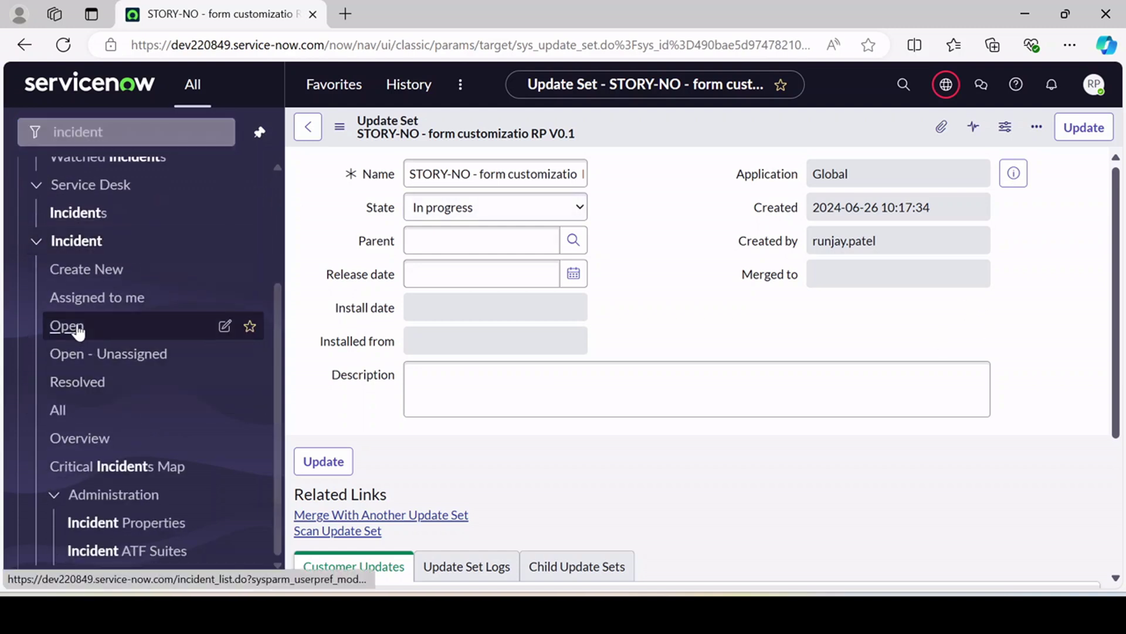
{"action": "key", "text": "ctrl+Tab"}
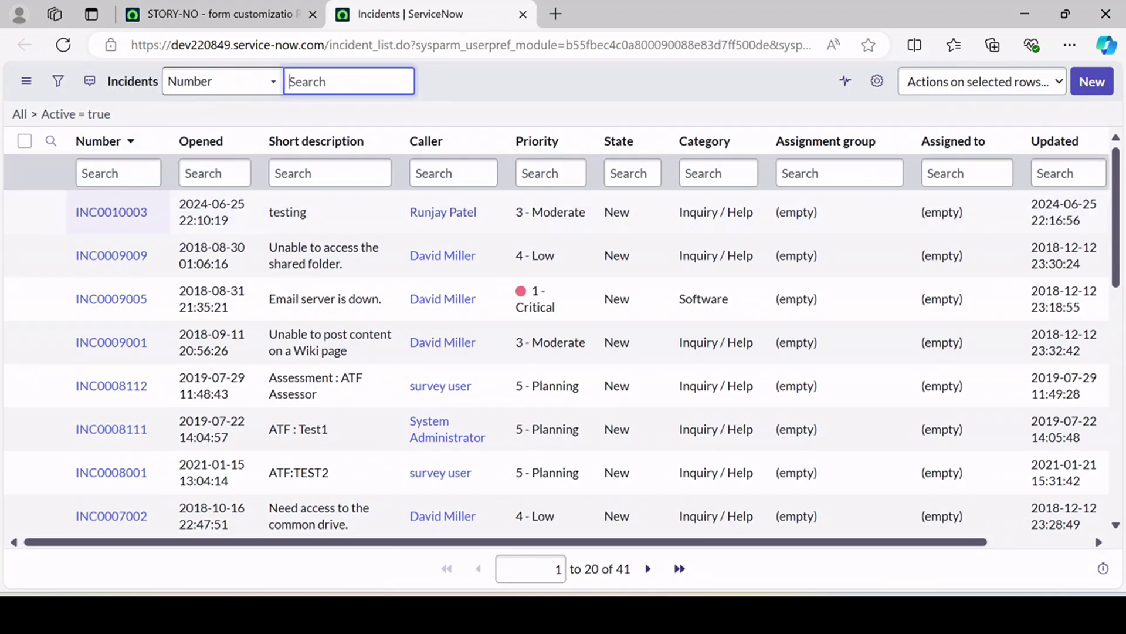
Open the incident described as "testing" in a new browser tab and open the dictionary entry of its Sub Category2 field.
{"action": "middle_click", "coordinate": [111, 212]}
{"action": "key", "text": "ctrl+Tab"}
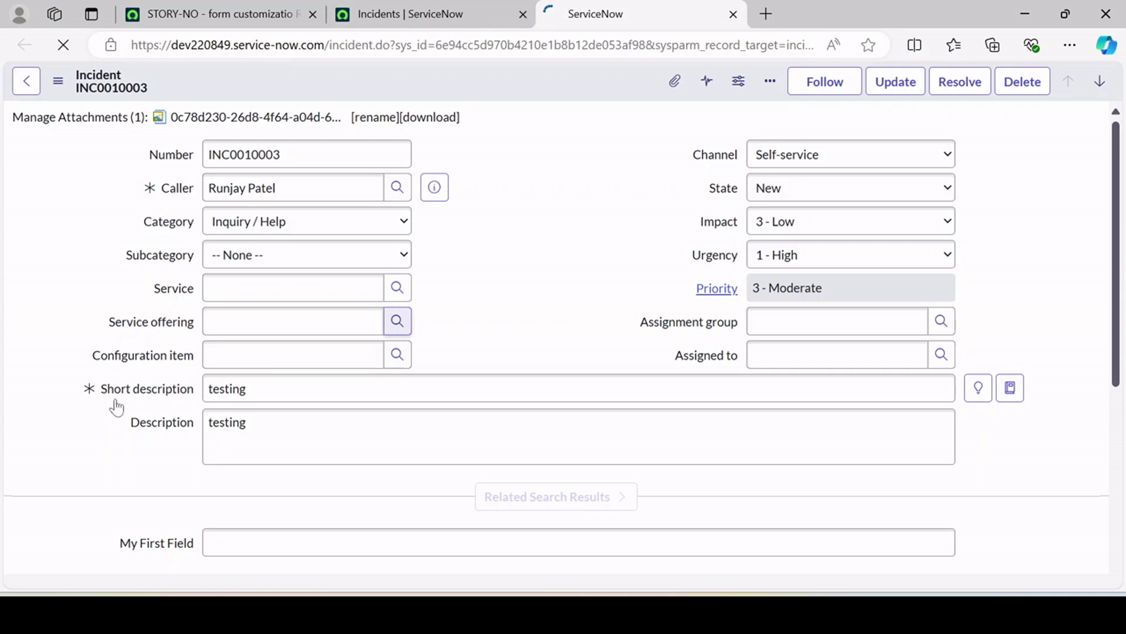
{"action": "scroll", "coordinate": [122, 408], "scroll_direction": "down", "scroll_amount": 5}
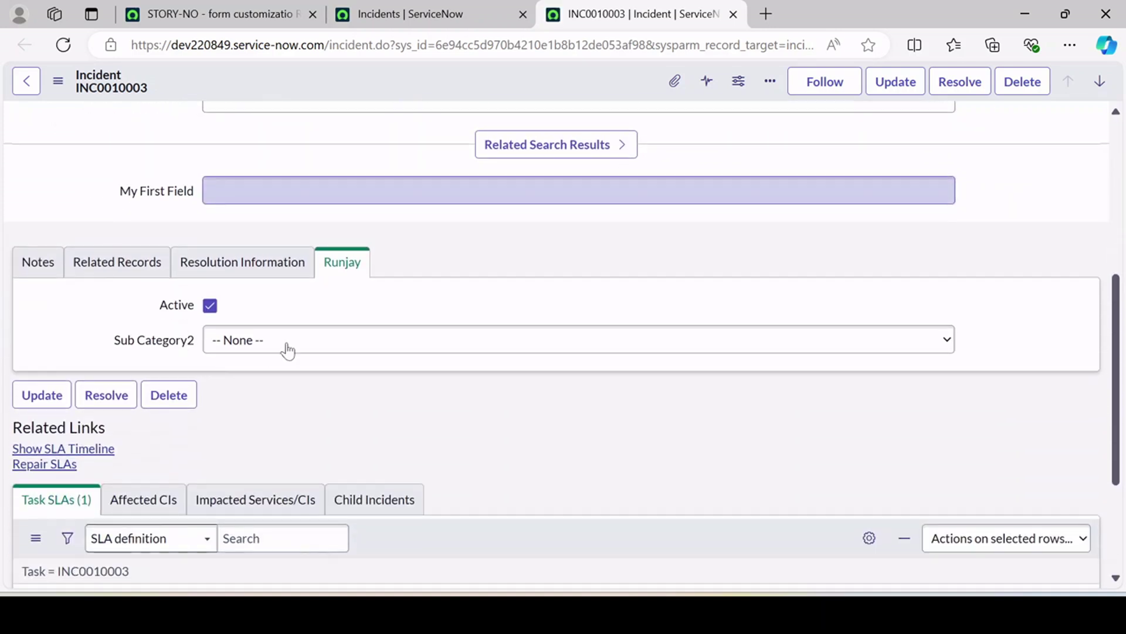
{"action": "right_click", "coordinate": [158, 345]}
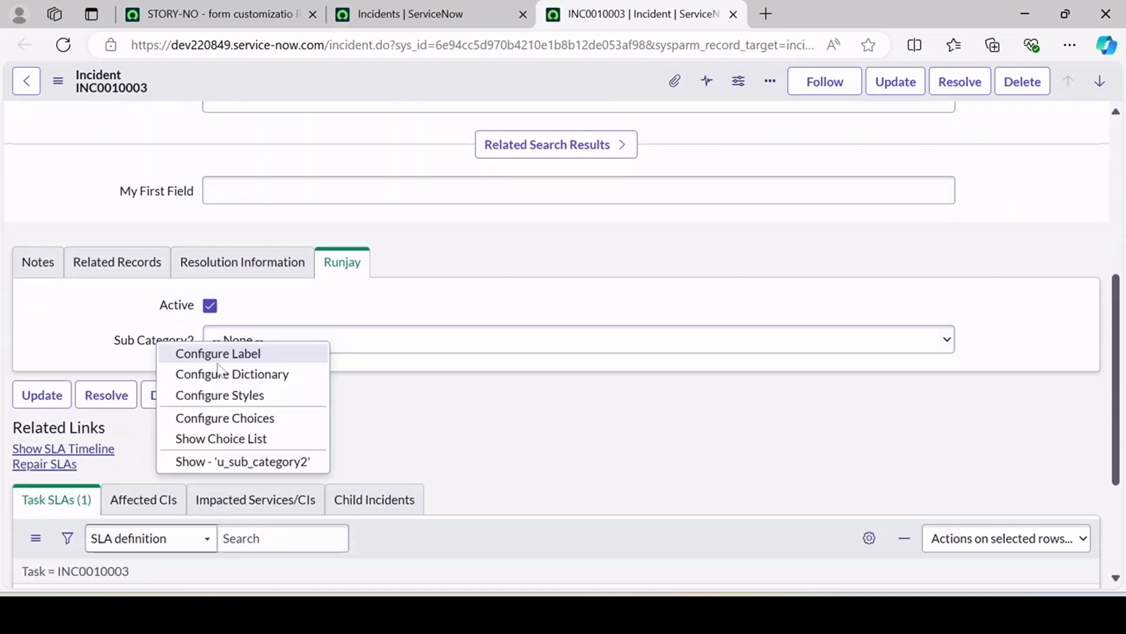
{"action": "left_click", "coordinate": [246, 373]}
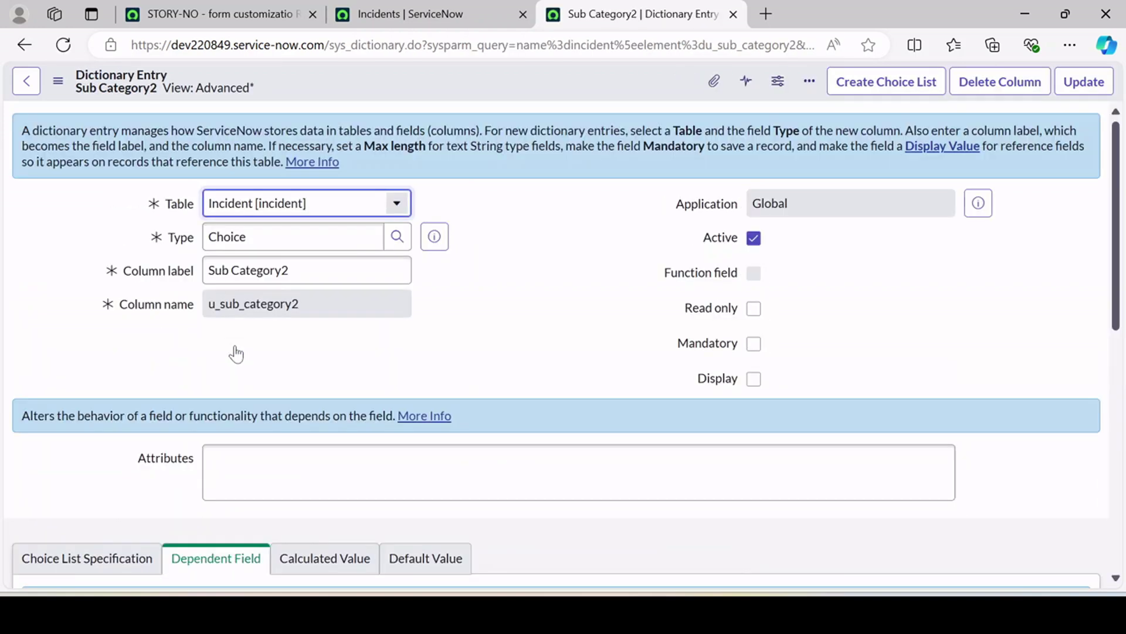
Make the Sub Category2 field mandatory, save its dictionary entry, and check the field on the incident form.
{"action": "left_click", "coordinate": [754, 344]}
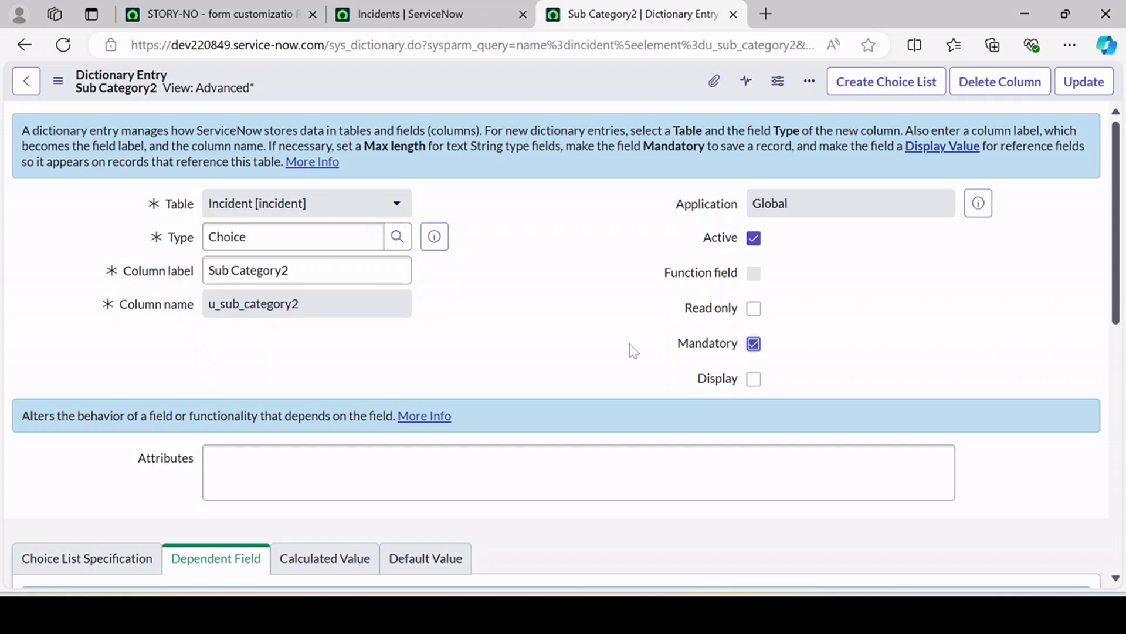
{"action": "left_click", "coordinate": [1093, 83]}
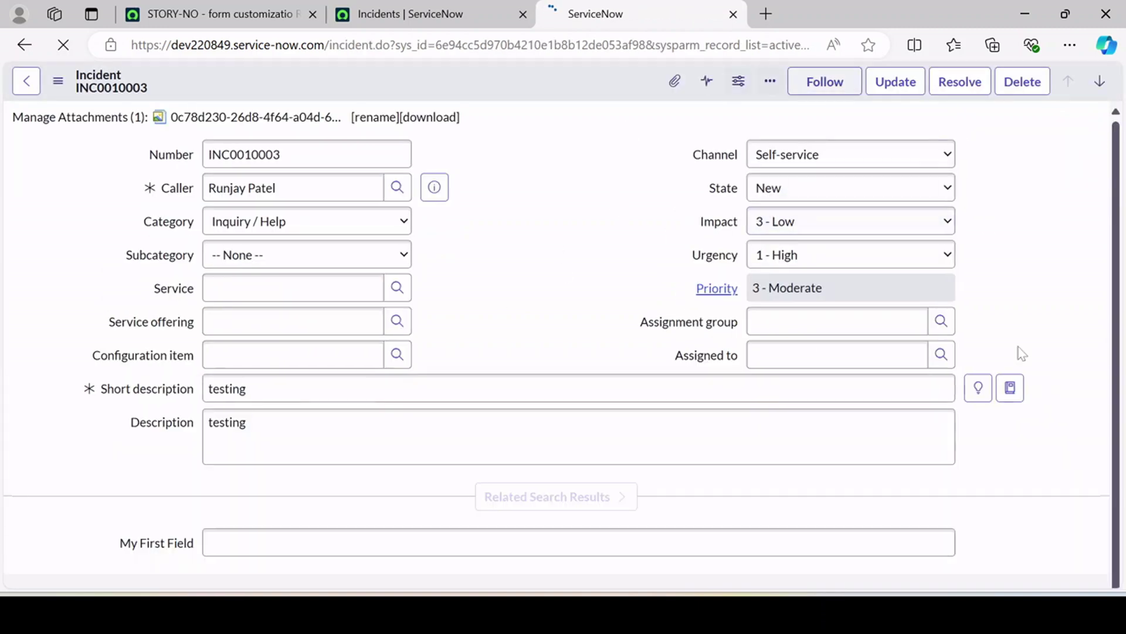
{"action": "scroll", "coordinate": [574, 279], "scroll_direction": "down", "scroll_amount": 5}
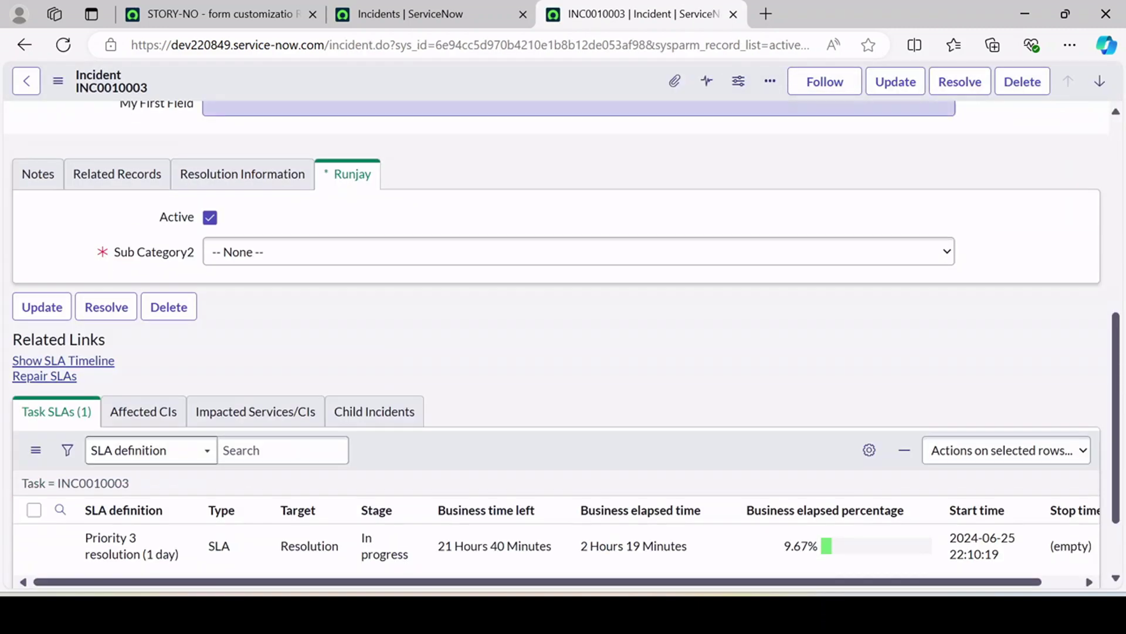
{"action": "left_click", "coordinate": [155, 253]}
{"action": "triple_click", "coordinate": [133, 254]}
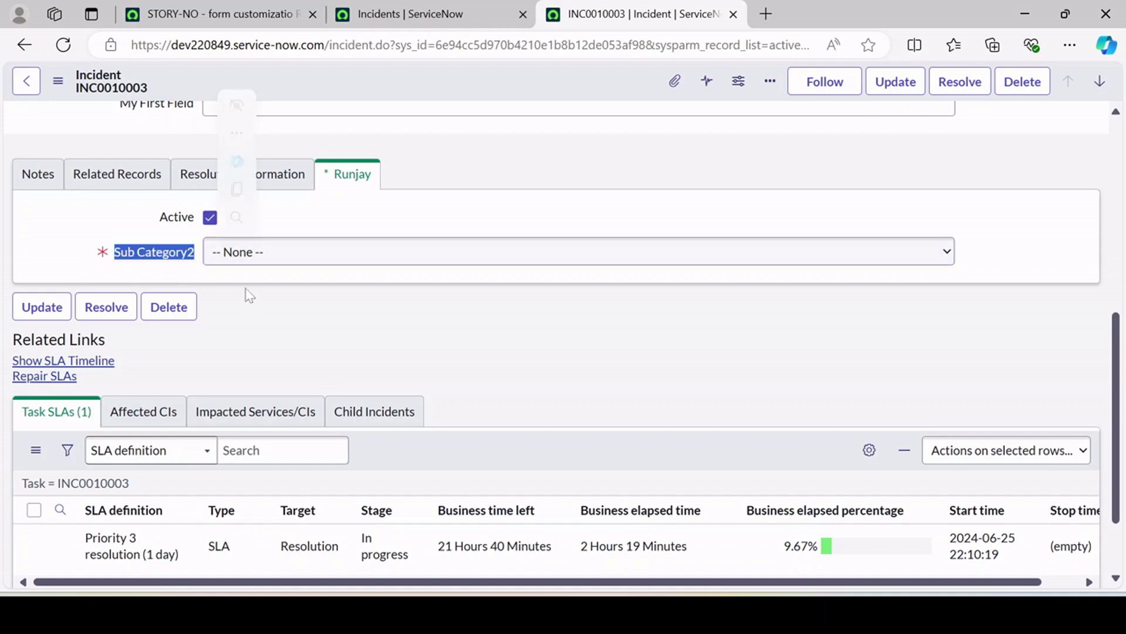
Check the update set's Customer Updates list for the captured Sub Category2 dictionary change.
{"action": "left_click", "coordinate": [234, 14]}
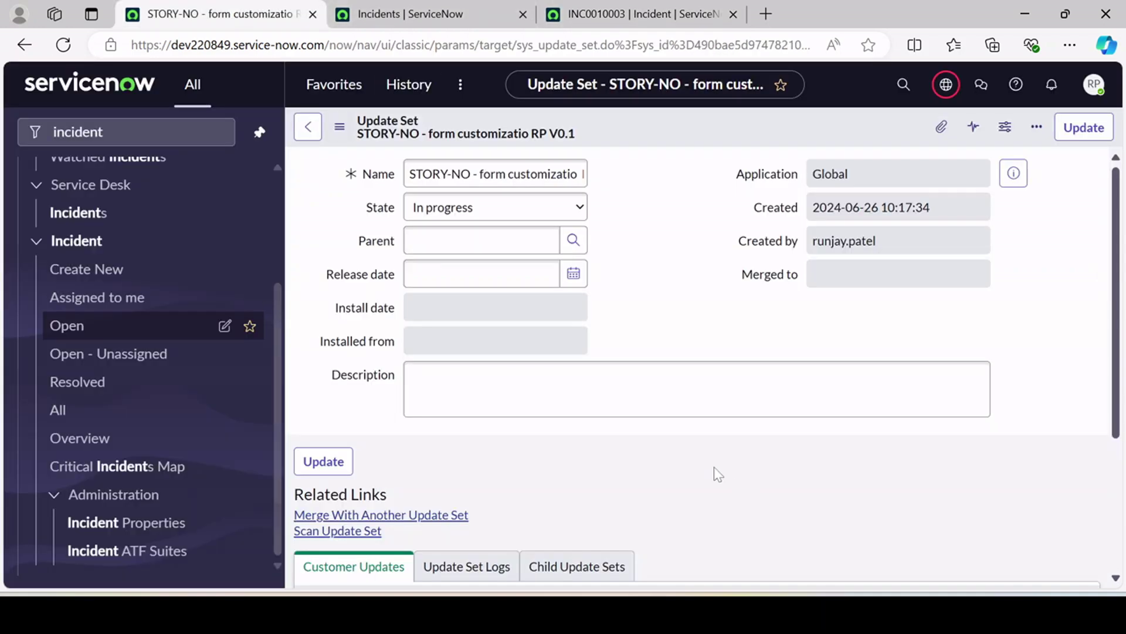
{"action": "scroll", "coordinate": [716, 470], "scroll_direction": "down", "scroll_amount": 3}
{"action": "left_click", "coordinate": [493, 430]}
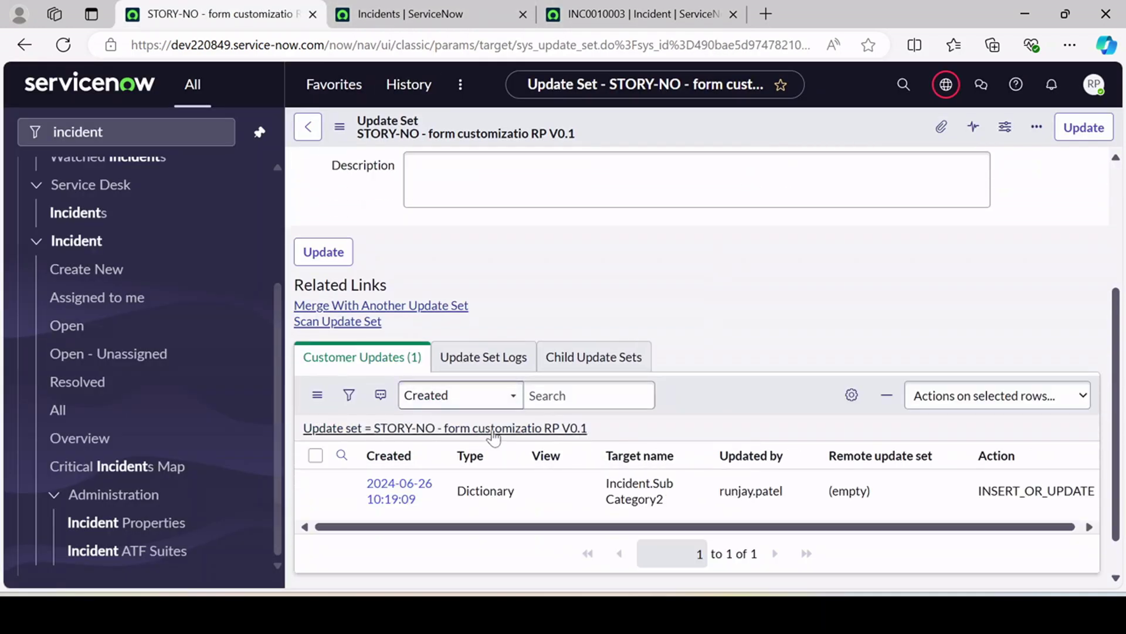
{"action": "scroll", "coordinate": [469, 446], "scroll_direction": "down", "scroll_amount": 1}
{"action": "left_click_drag", "start_coordinate": [458, 450], "coordinate": [638, 441]}
{"action": "left_click", "coordinate": [663, 452]}
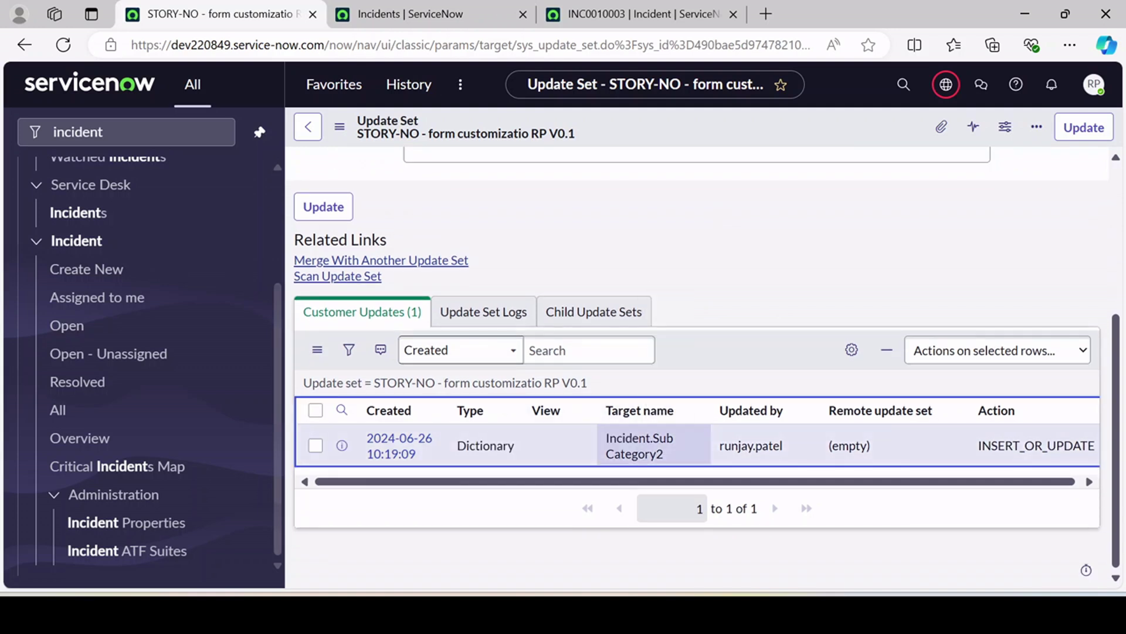
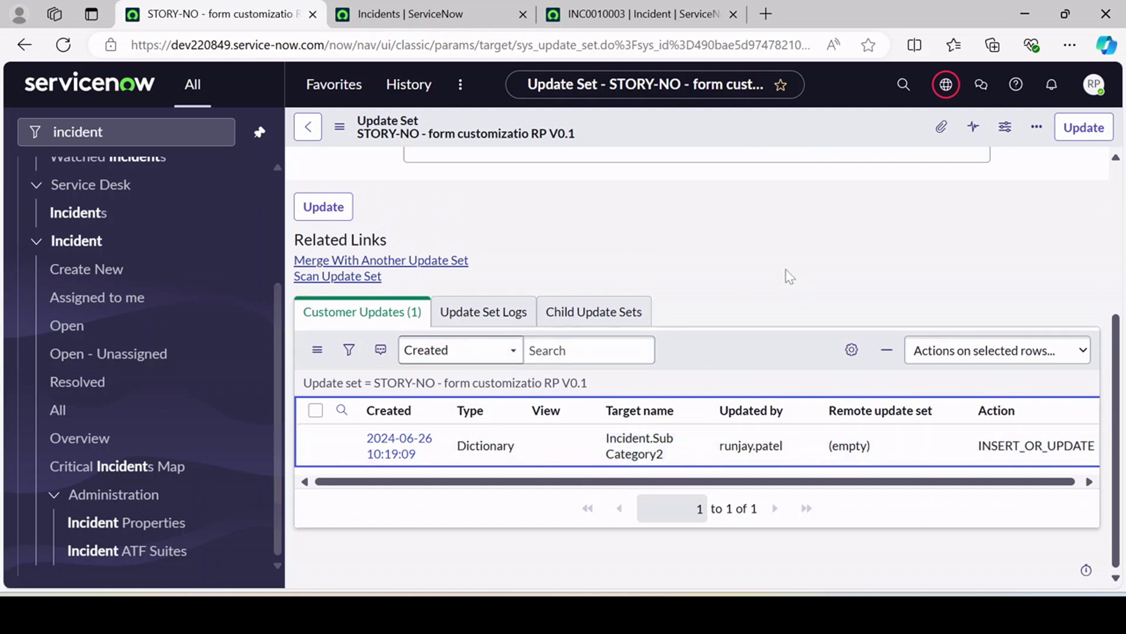
Return to the incident form and inspect the Sub Category2 field and its available choices.
{"action": "left_click", "coordinate": [616, 14]}
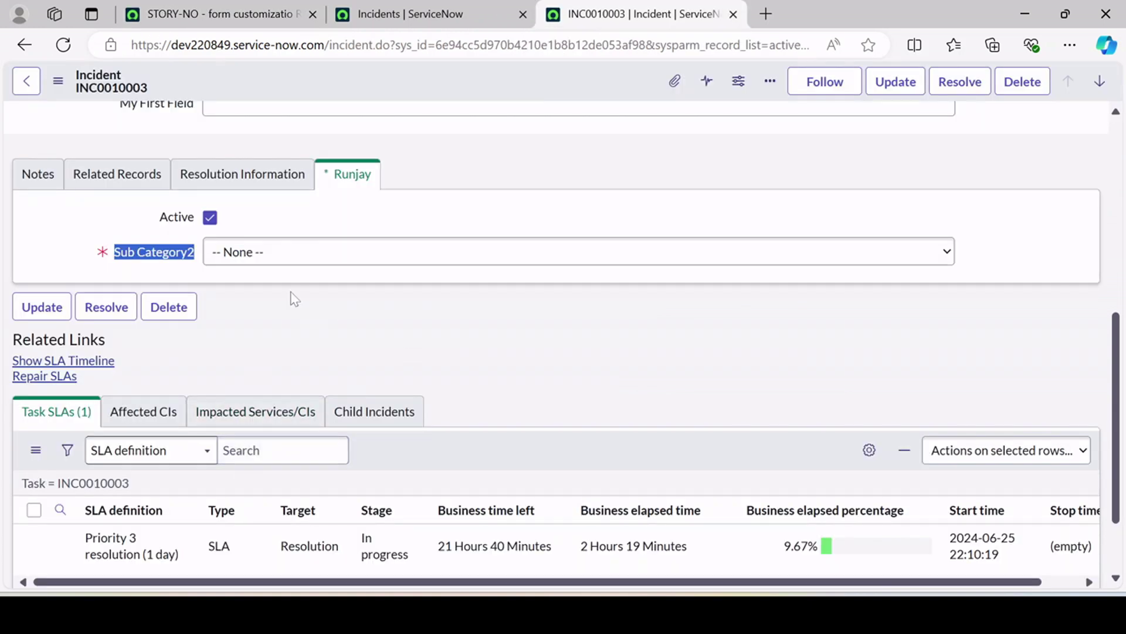
{"action": "left_click", "coordinate": [146, 254]}
{"action": "left_click_drag", "start_coordinate": [115, 252], "coordinate": [184, 253]}
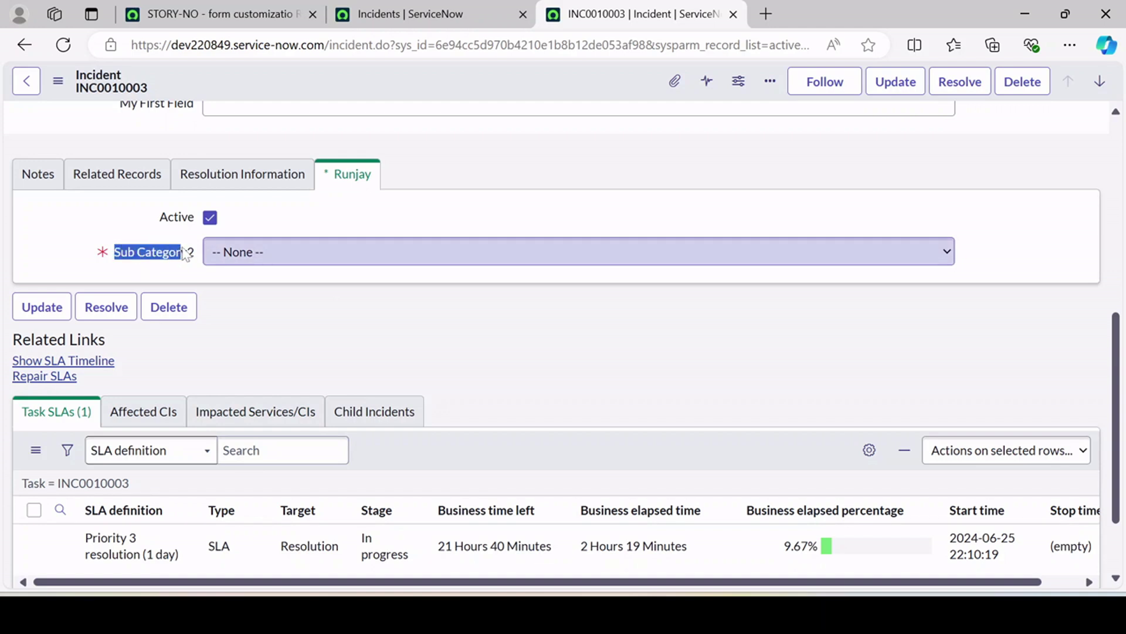
{"action": "left_click", "coordinate": [437, 361]}
{"action": "left_click", "coordinate": [386, 261]}
{"action": "left_click", "coordinate": [386, 261]}
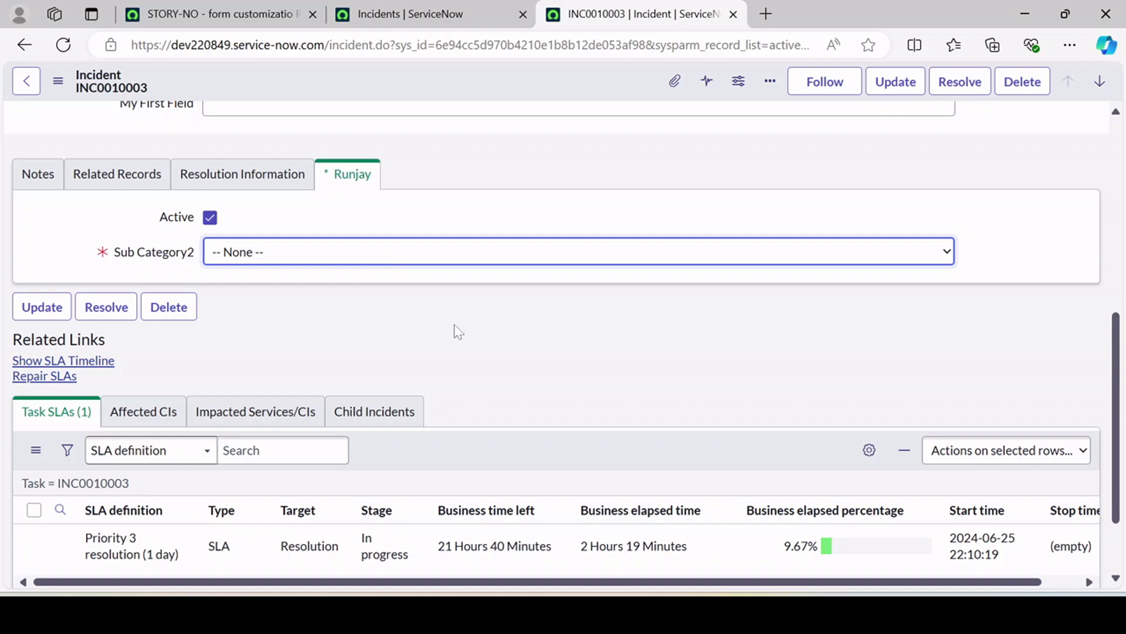
{"action": "scroll", "coordinate": [460, 331], "scroll_direction": "up", "scroll_amount": 7}
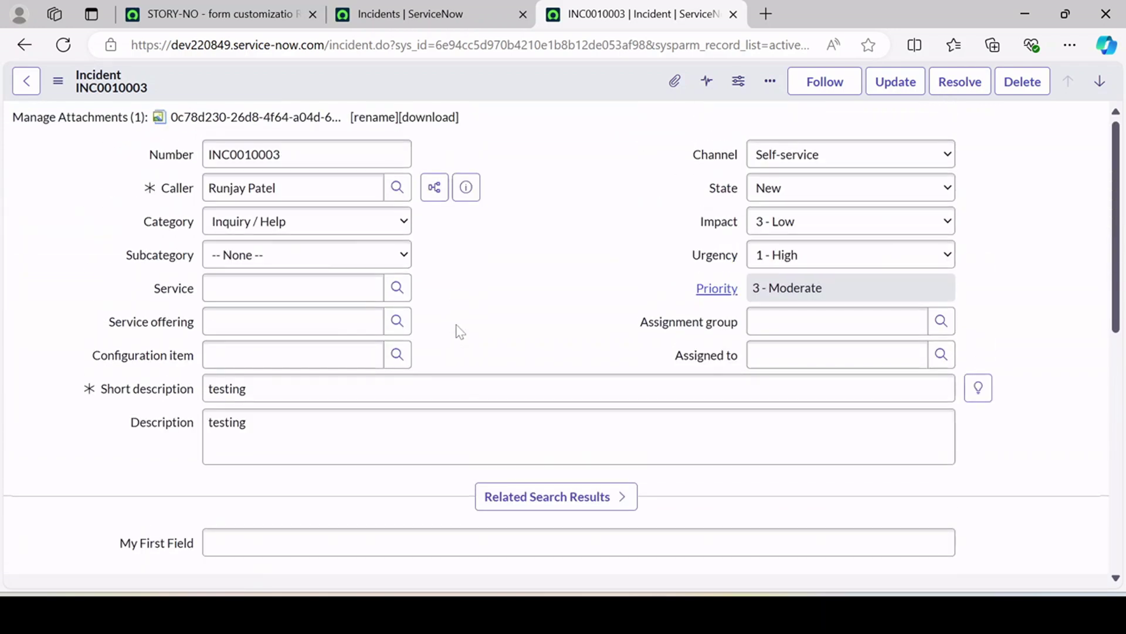
Compare the update set's Customer Updates entry with the Sub Category2 field on the incident form.
{"action": "key", "text": "ctrl+shift+Tab"}
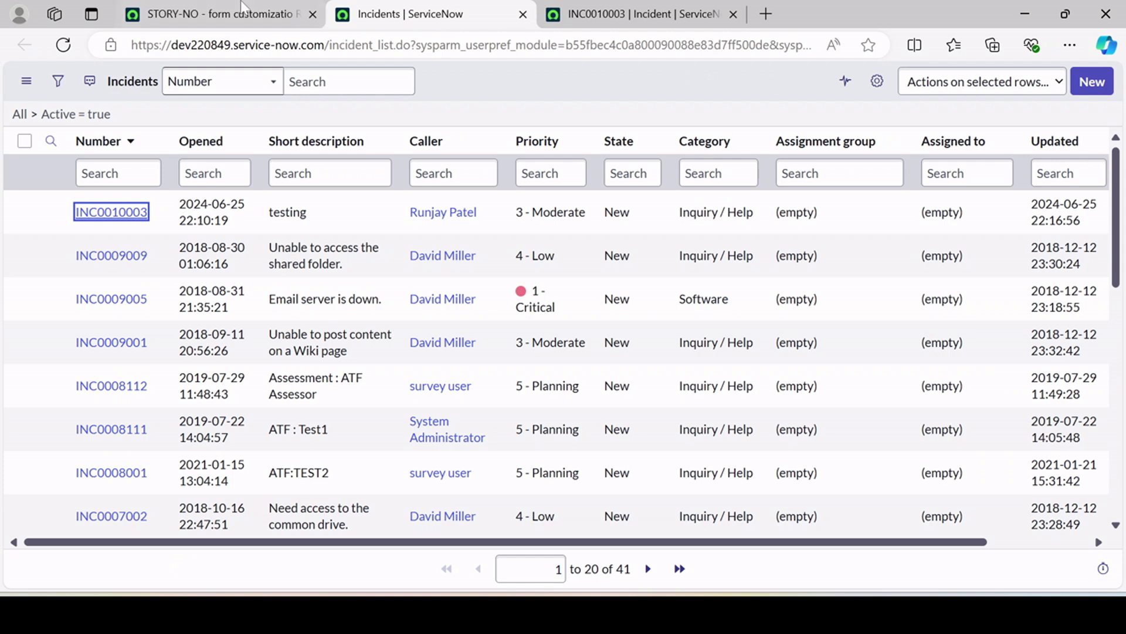
{"action": "key", "text": "ctrl+shift+Tab"}
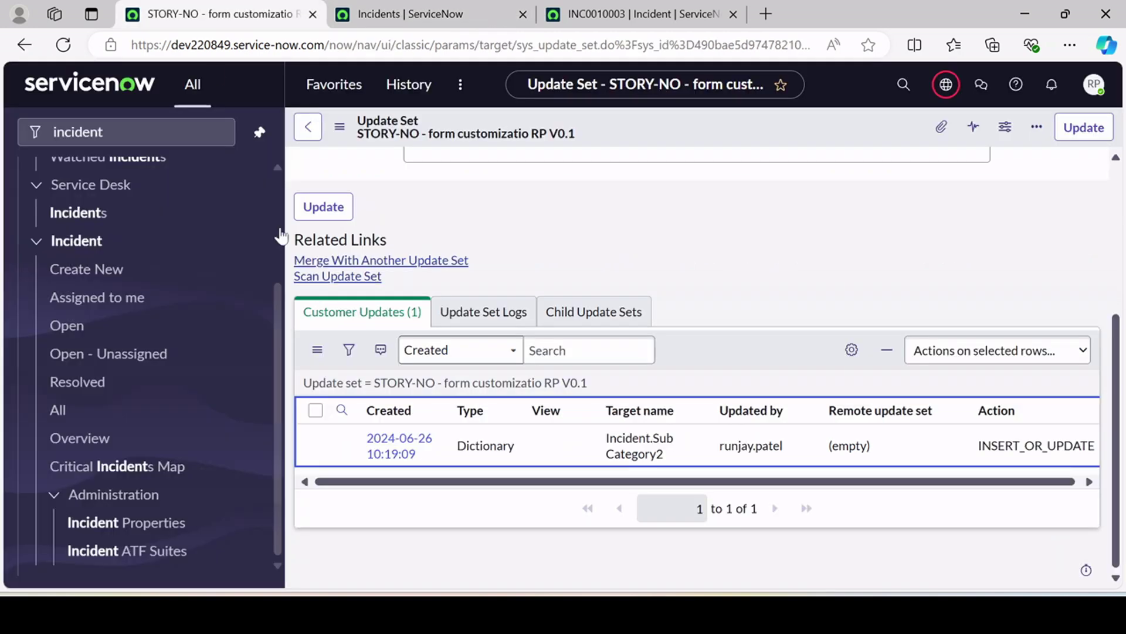
{"action": "left_click", "coordinate": [596, 269]}
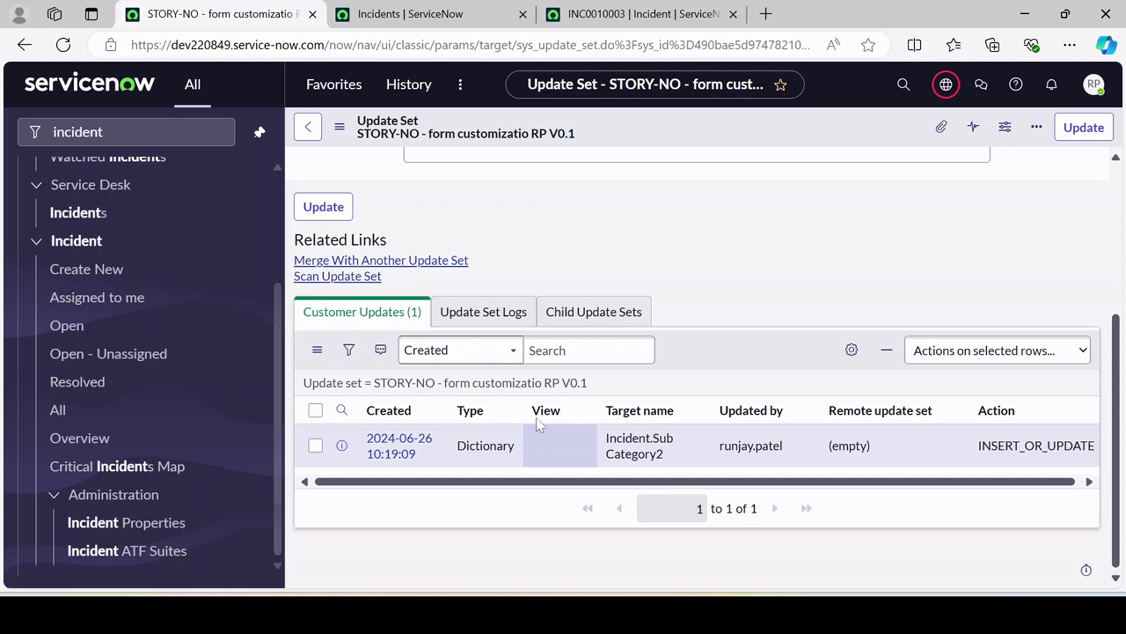
{"action": "key", "text": "Right"}
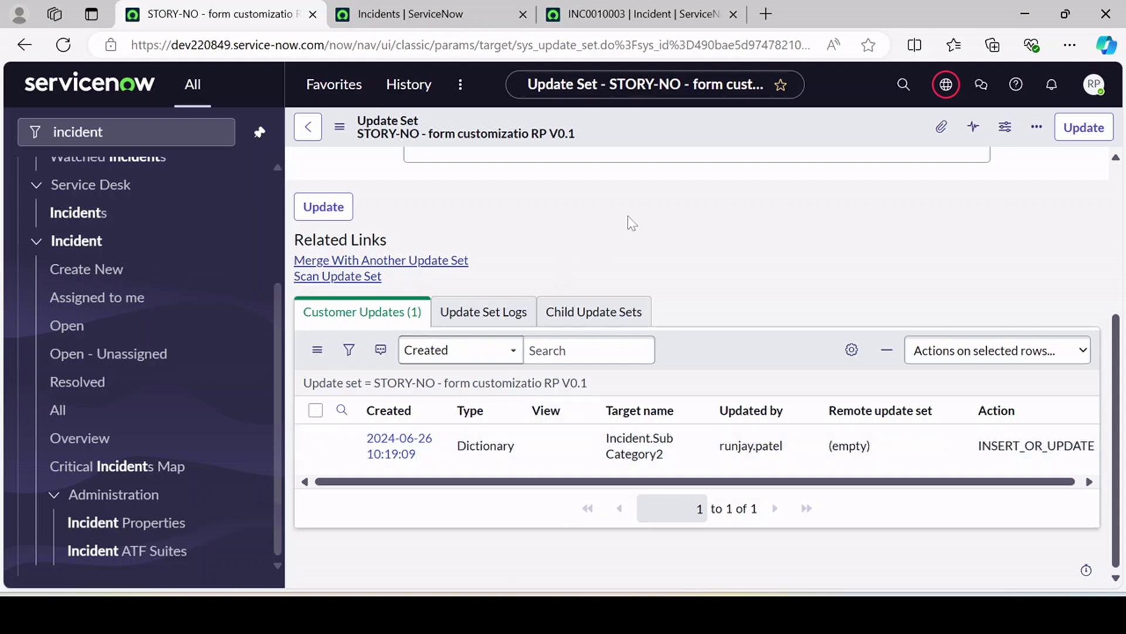
{"action": "left_click", "coordinate": [640, 14]}
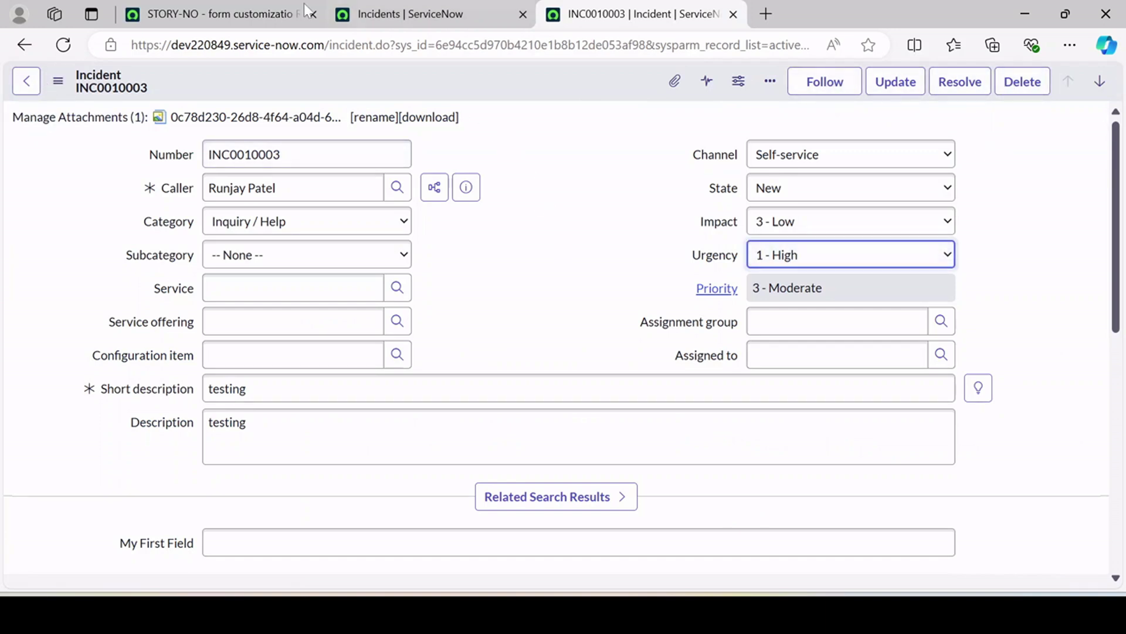
{"action": "key", "text": "ctrl+Tab"}
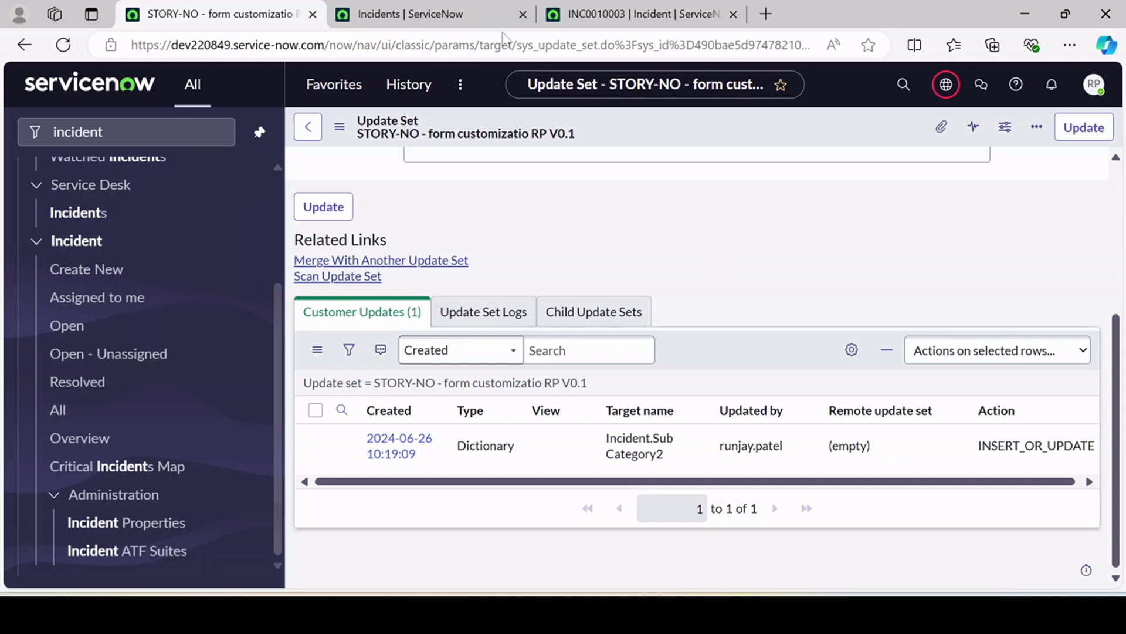
{"action": "key", "text": "ctrl+shift+Tab"}
{"action": "scroll", "coordinate": [191, 329], "scroll_direction": "down", "scroll_amount": 5}
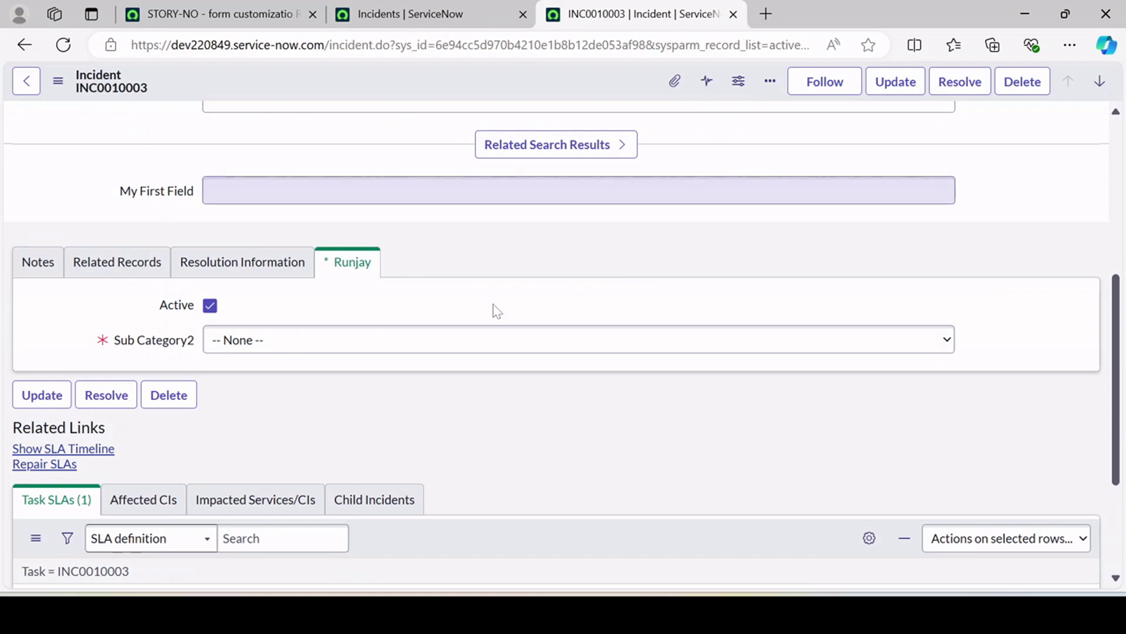
{"action": "left_click", "coordinate": [225, 11]}
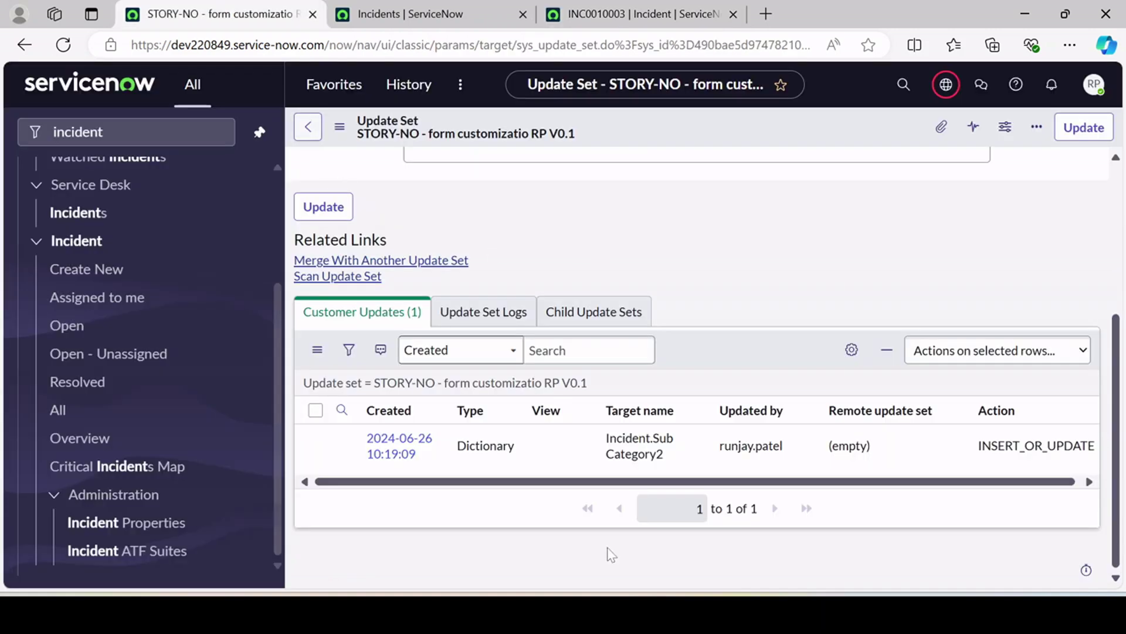
{"action": "left_click", "coordinate": [622, 11]}
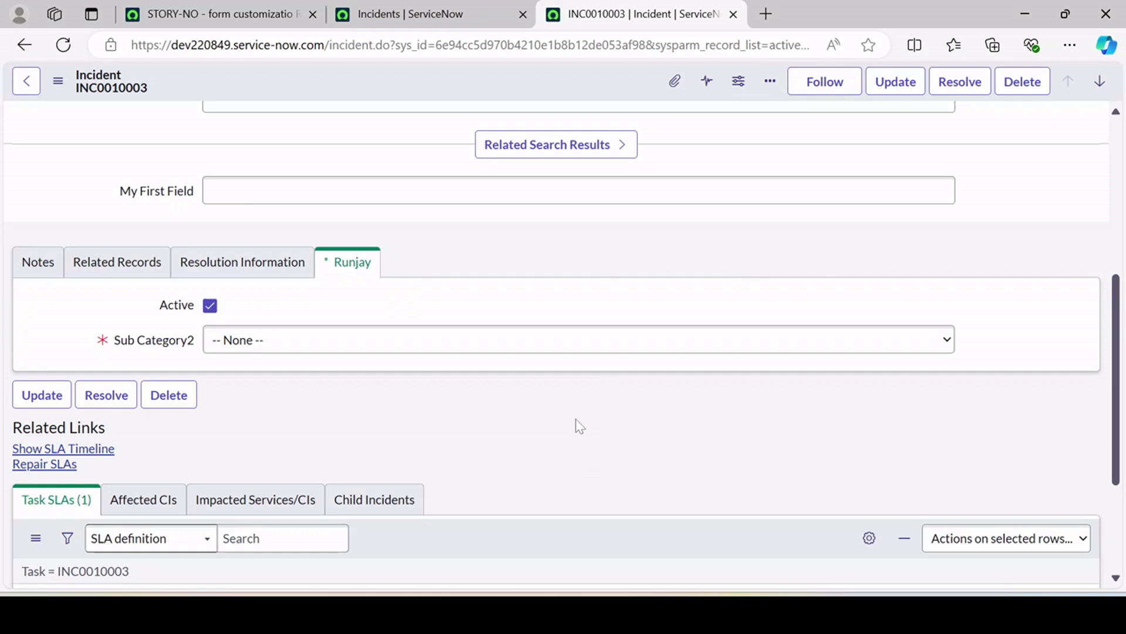
{"action": "scroll", "coordinate": [582, 414], "scroll_direction": "down", "scroll_amount": 3}
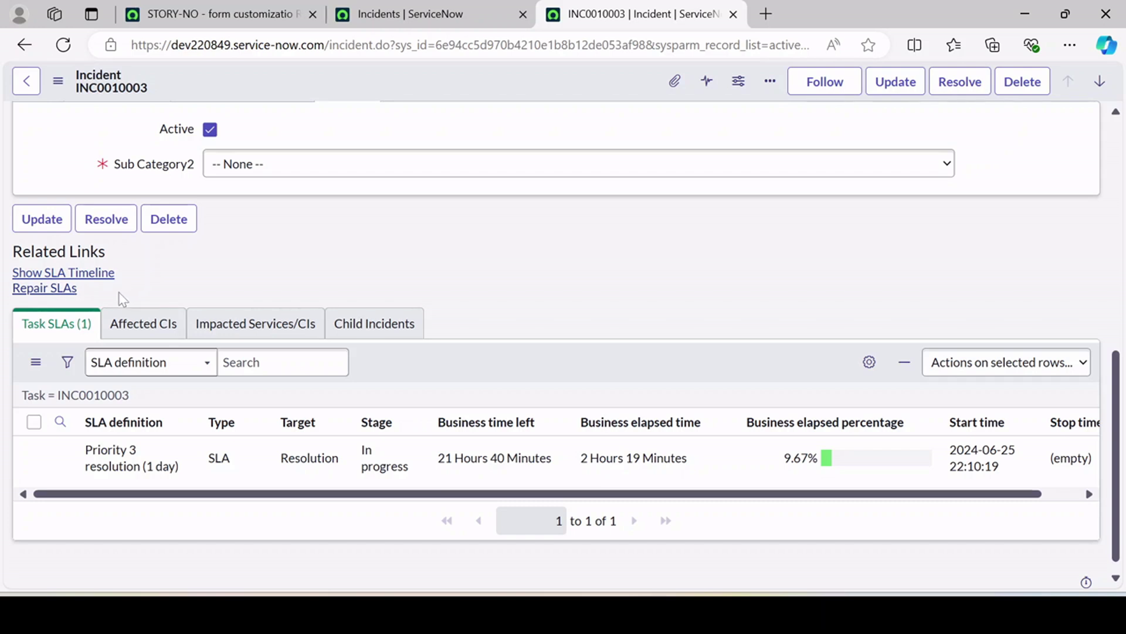
Set the incident's channel to Email, try to save the record, and view the Sub Category2 choices.
{"action": "scroll", "coordinate": [414, 274], "scroll_direction": "up", "scroll_amount": 15}
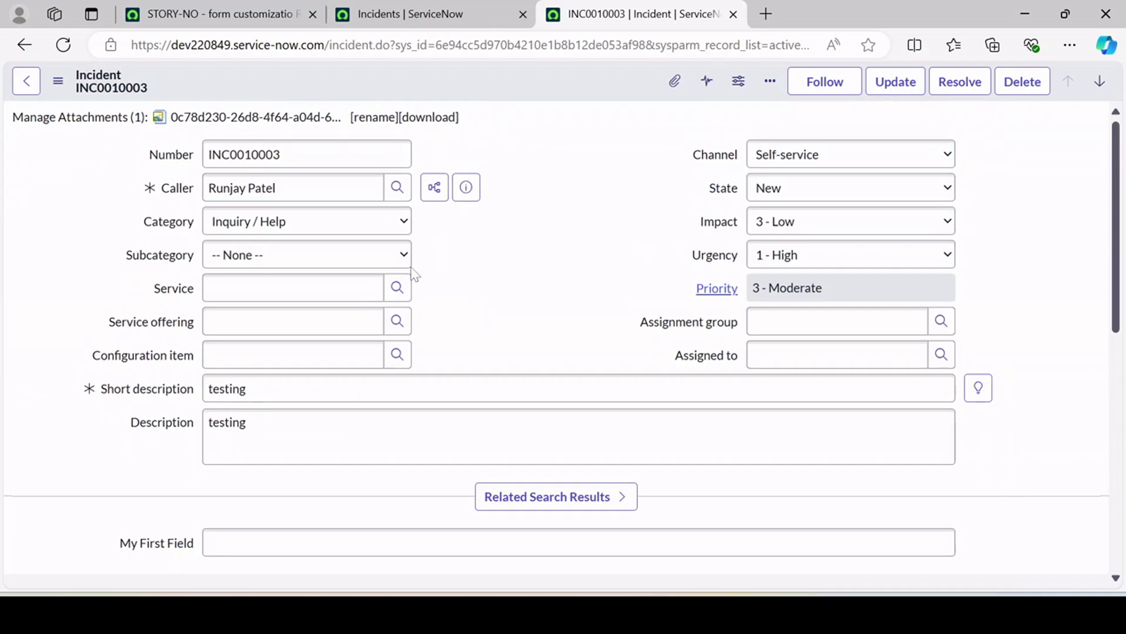
{"action": "left_click", "coordinate": [833, 154]}
{"action": "left_click", "coordinate": [781, 209]}
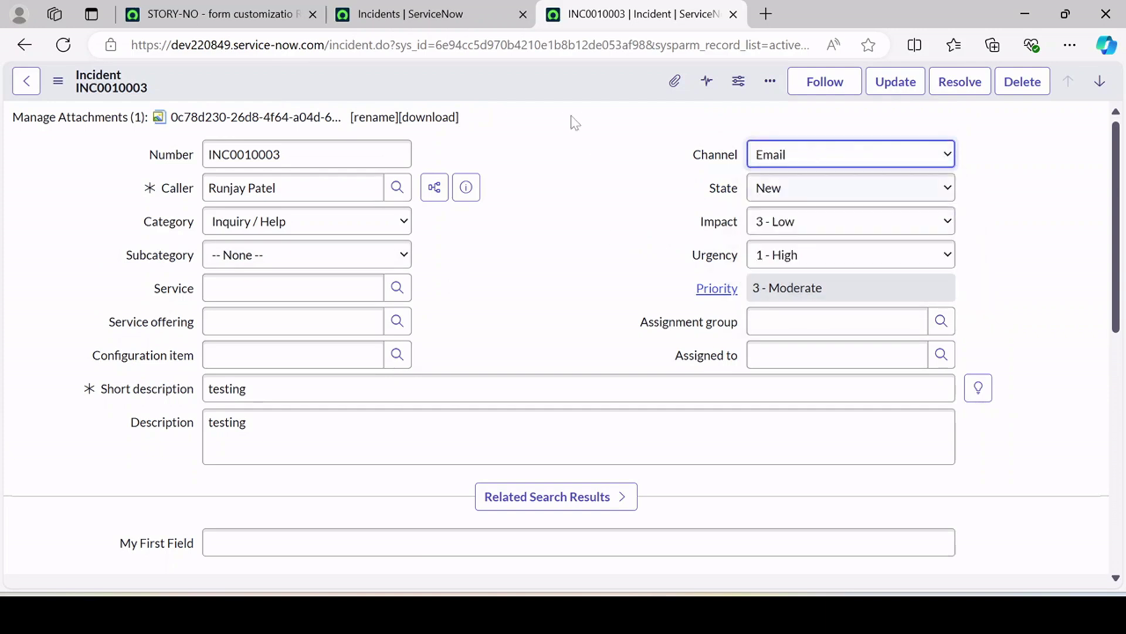
{"action": "right_click", "coordinate": [539, 78]}
{"action": "left_click", "coordinate": [560, 76]}
{"action": "left_click", "coordinate": [276, 345]}
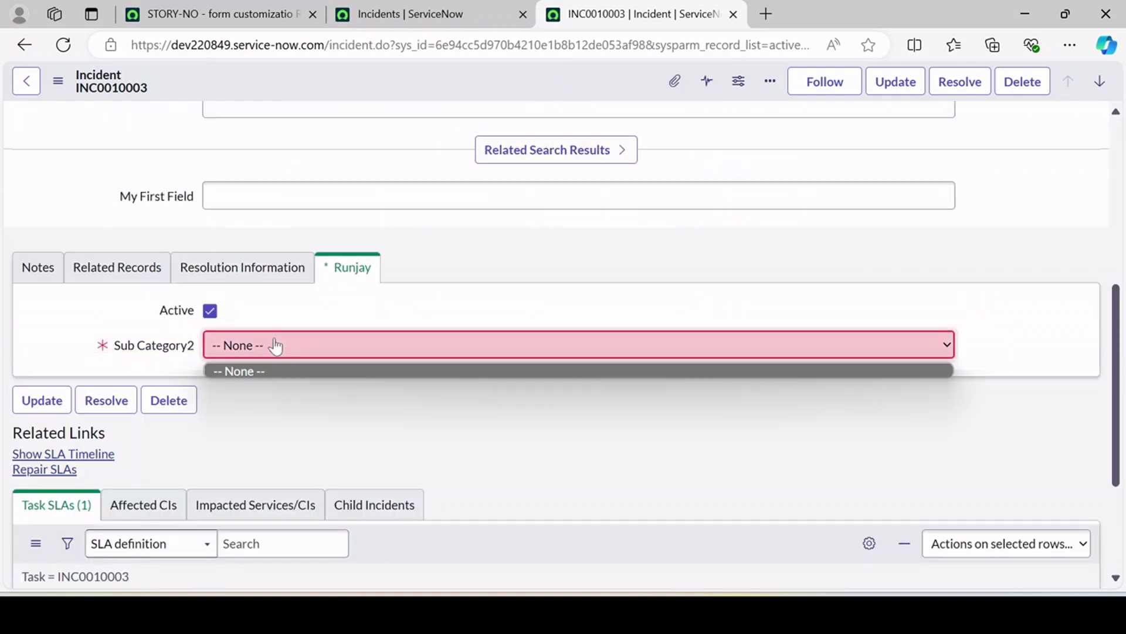
Set the incident's category to Software and Sub Category2 to Option1, and save the record.
{"action": "scroll", "coordinate": [279, 312], "scroll_direction": "up", "scroll_amount": 5}
{"action": "left_click", "coordinate": [297, 271]}
{"action": "left_click", "coordinate": [291, 323]}
{"action": "scroll", "coordinate": [328, 320], "scroll_direction": "down", "scroll_amount": 5}
{"action": "left_click", "coordinate": [360, 211]}
{"action": "left_click", "coordinate": [300, 256]}
{"action": "right_click", "coordinate": [537, 77]}
{"action": "left_click", "coordinate": [564, 88]}
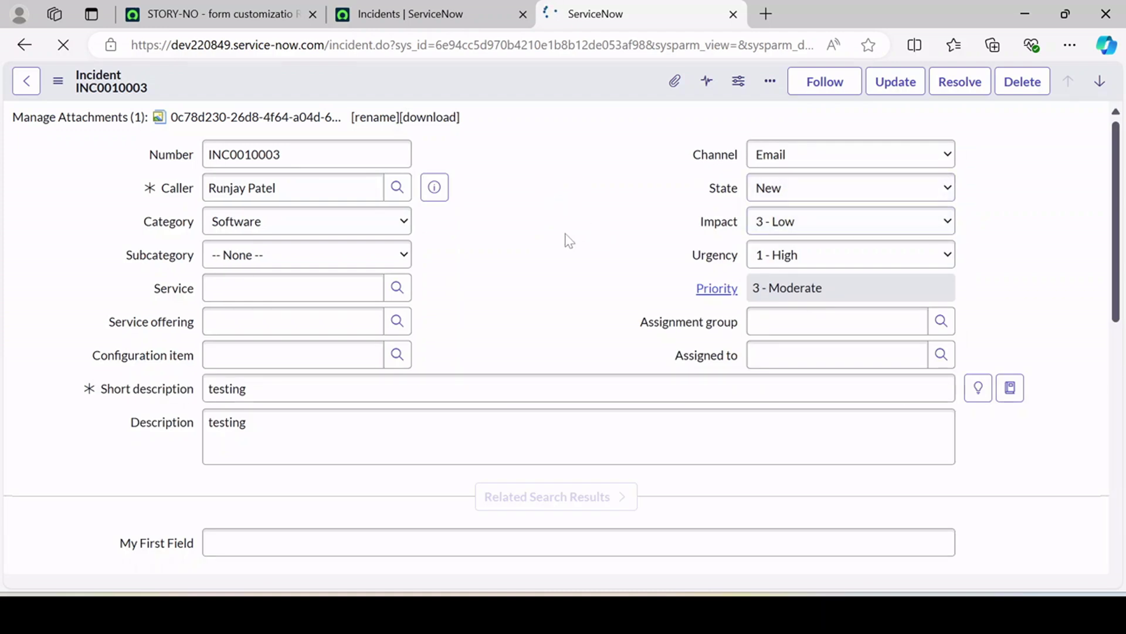
{"action": "scroll", "coordinate": [469, 311], "scroll_direction": "down", "scroll_amount": 5}
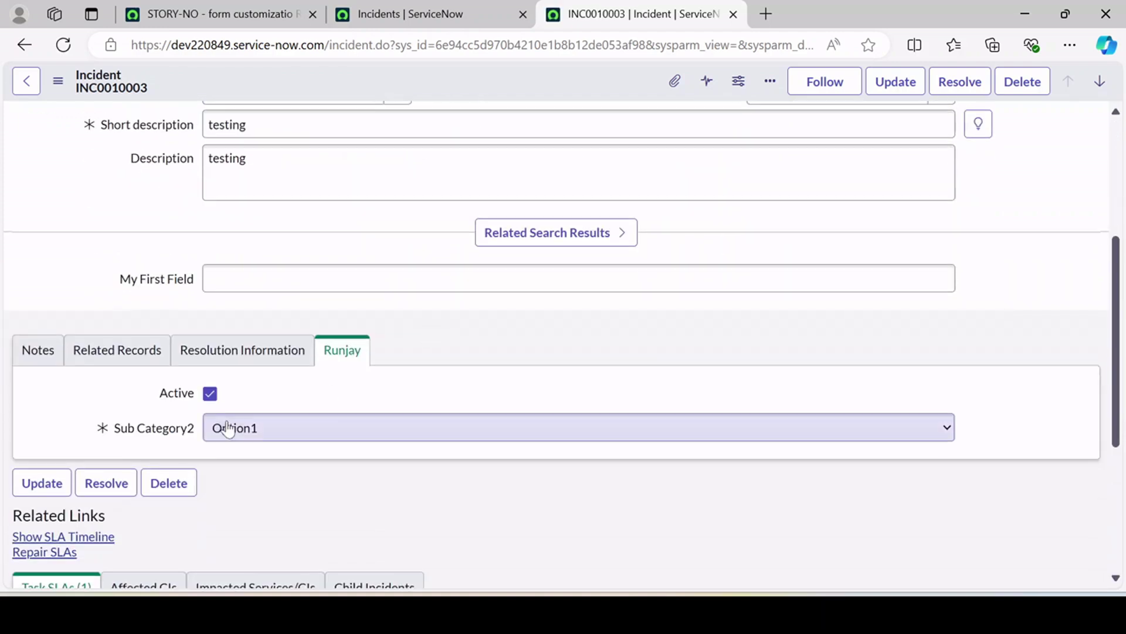
Review the update set's Customer Updates list and record details after the incident data change, including the instance address.
{"action": "left_click", "coordinate": [247, 8]}
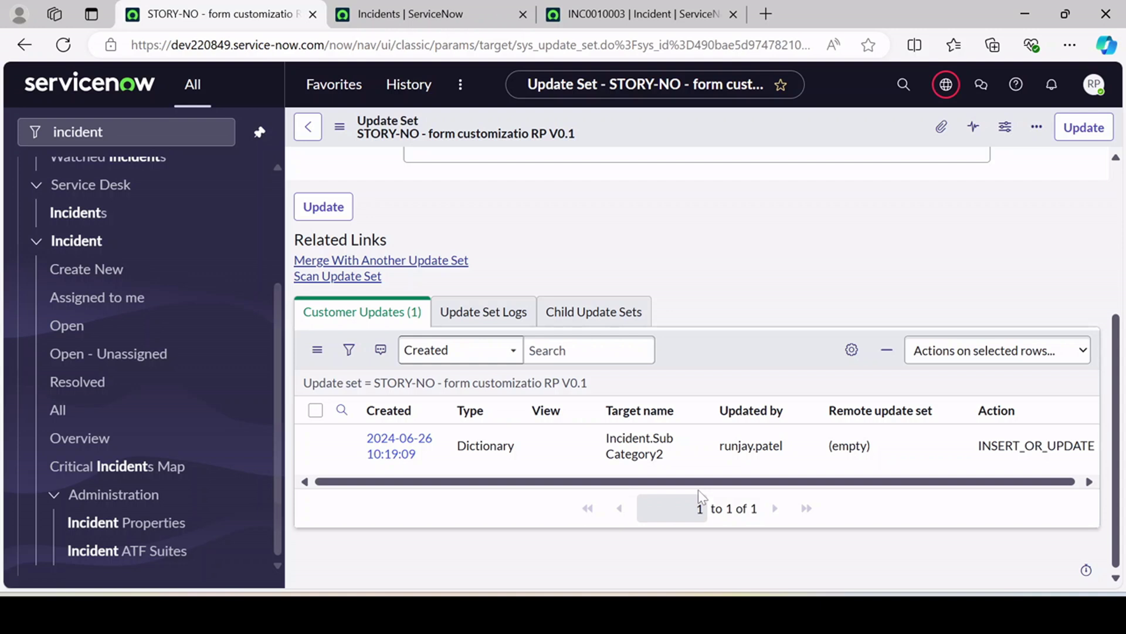
{"action": "scroll", "coordinate": [668, 372], "scroll_direction": "up", "scroll_amount": 4}
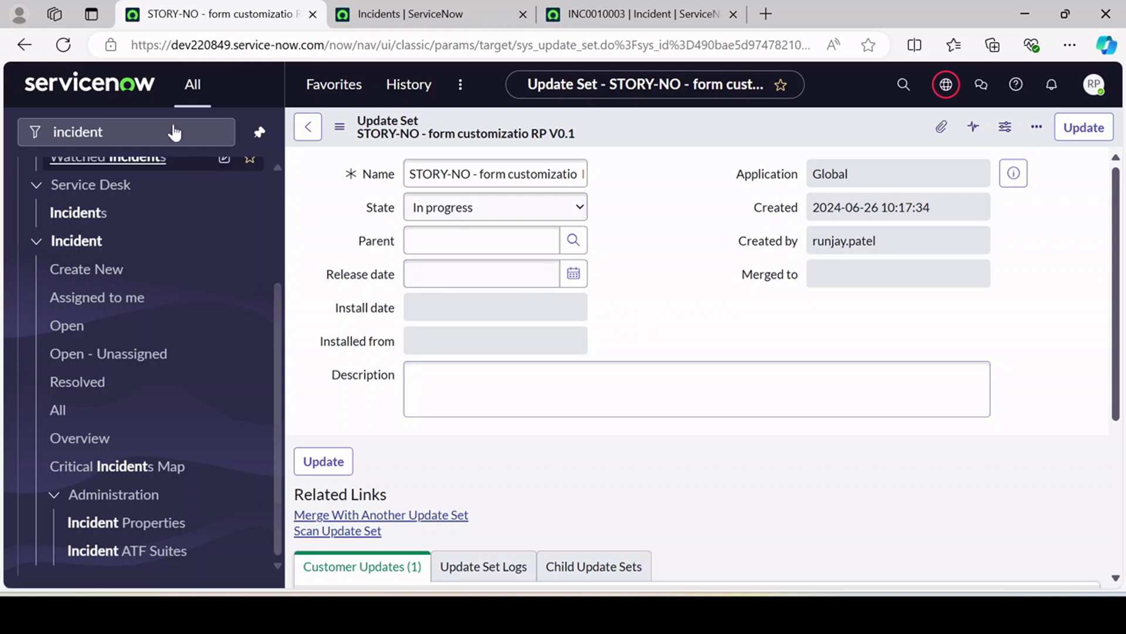
{"action": "key", "text": "ctrl+l"}
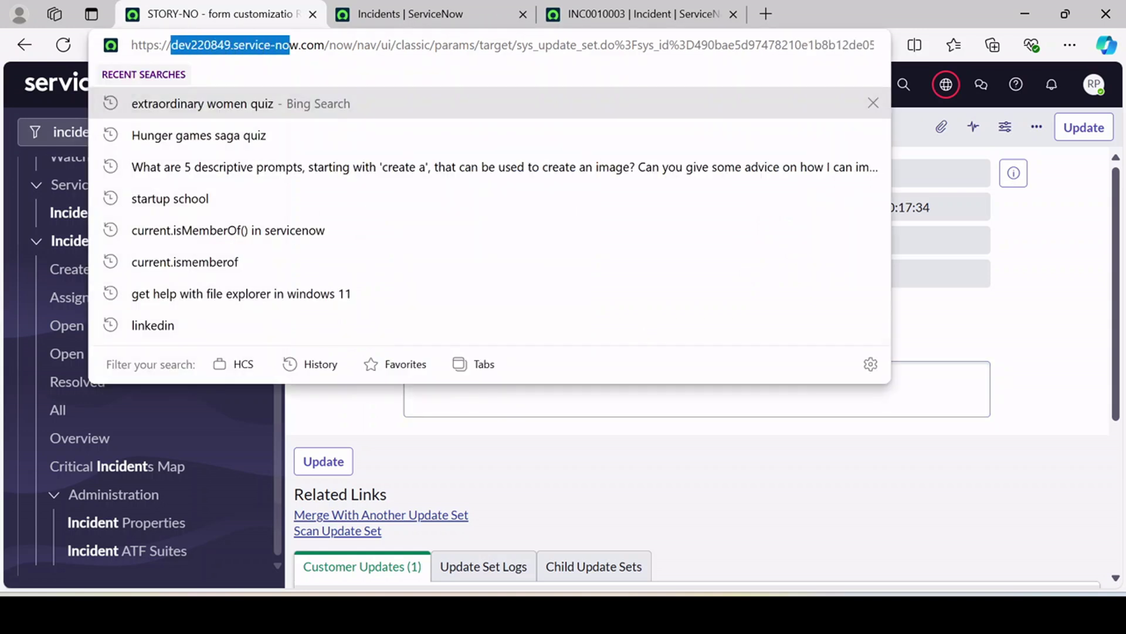
{"action": "key", "text": "Escape"}
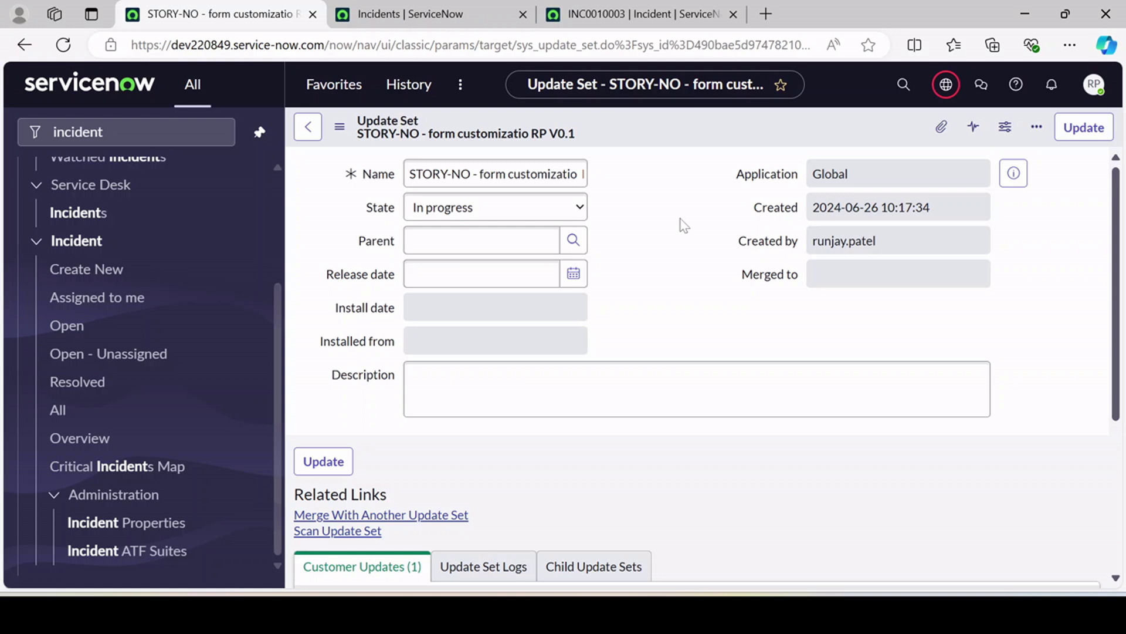
Set the update set's state to Complete, save the record, and check its related links.
{"action": "left_click", "coordinate": [516, 206]}
{"action": "left_click", "coordinate": [478, 247]}
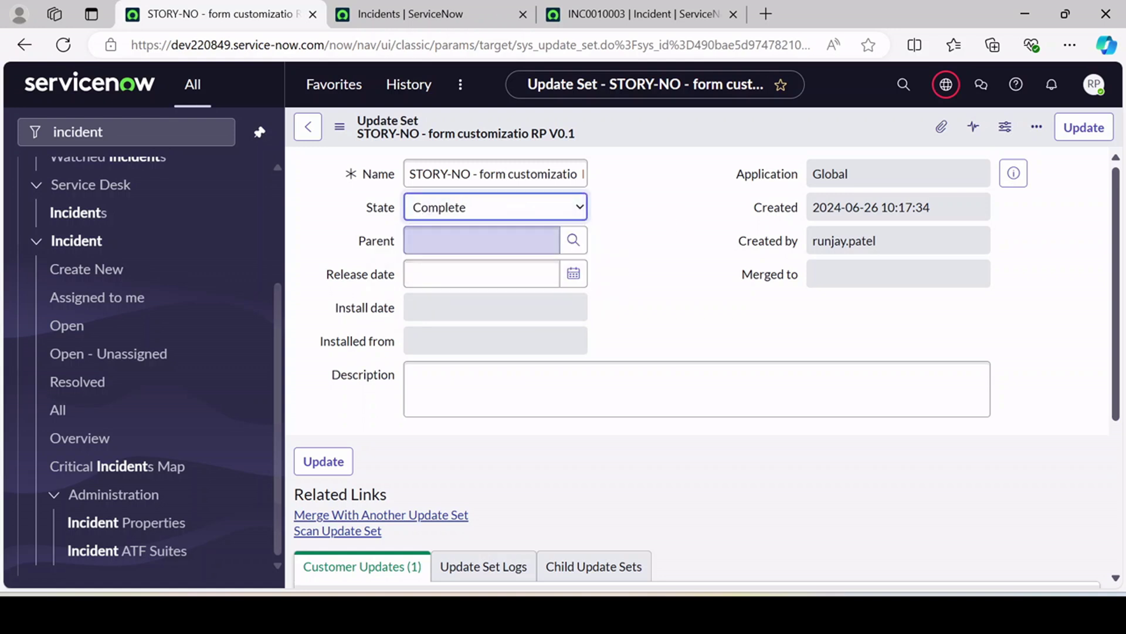
{"action": "right_click", "coordinate": [632, 119]}
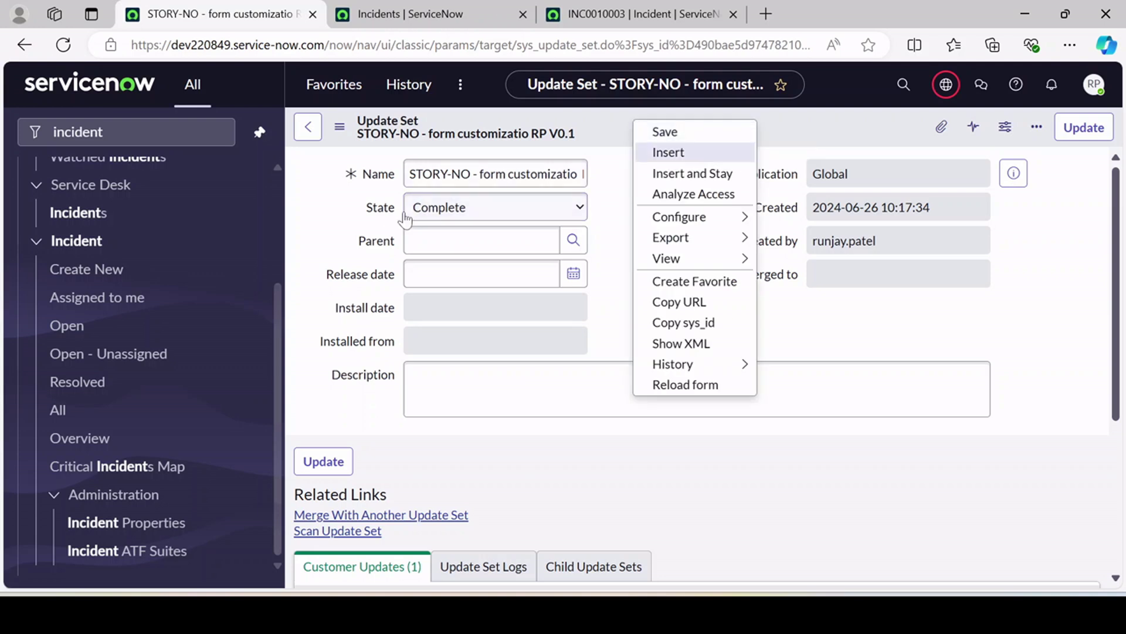
{"action": "left_click", "coordinate": [677, 133]}
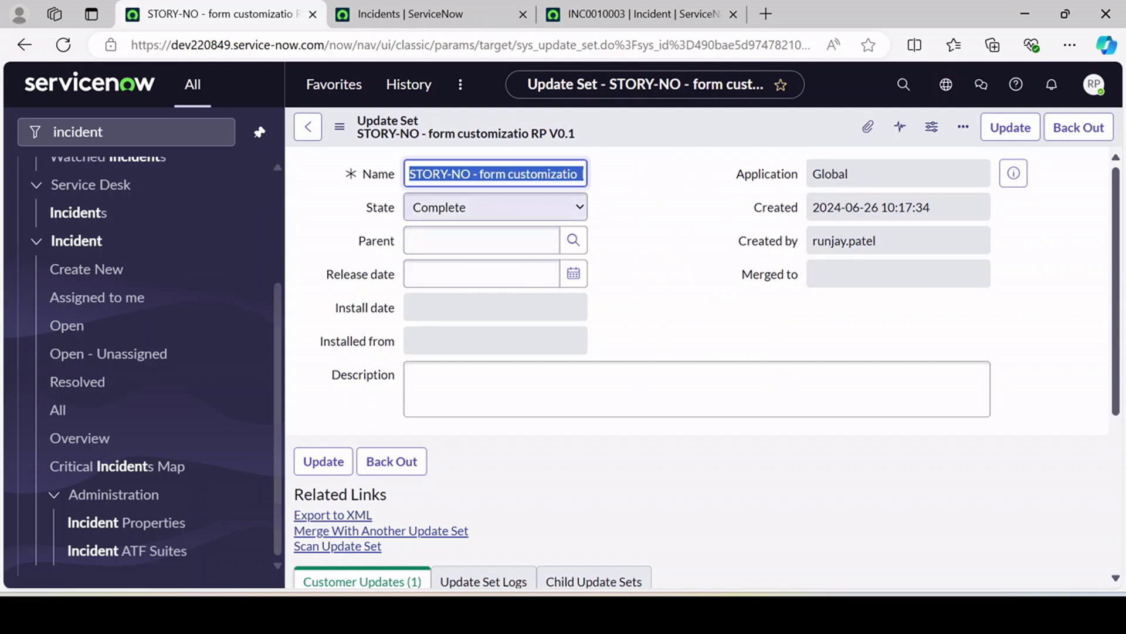
{"action": "scroll", "coordinate": [659, 321], "scroll_direction": "down", "scroll_amount": 3}
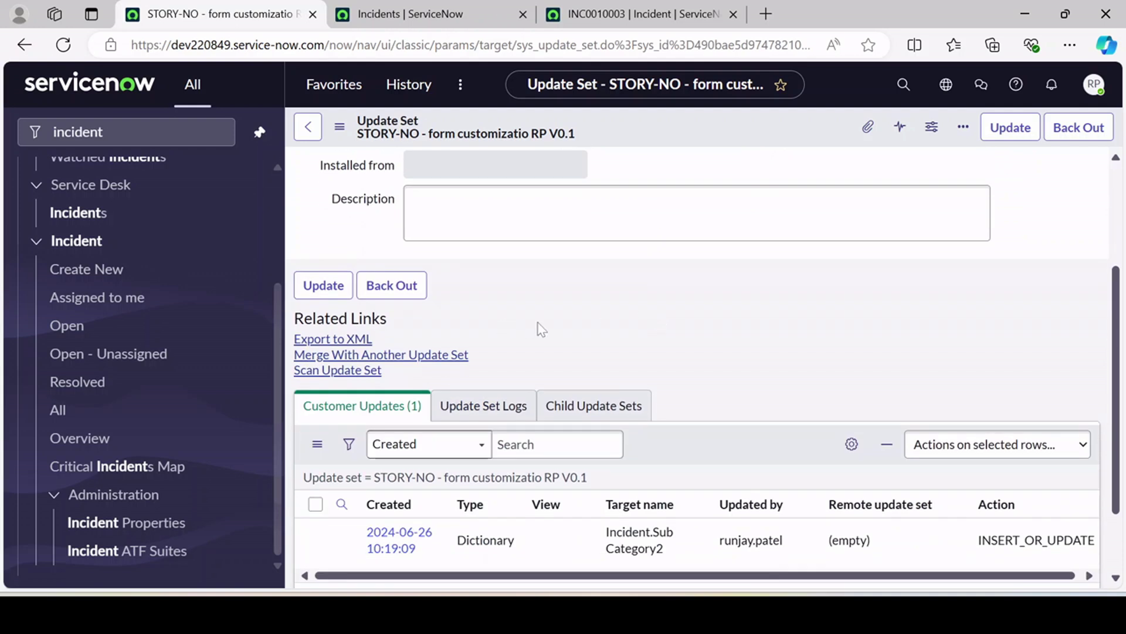
Export the completed update set to an XML file and dismiss the downloads notice.
{"action": "scroll", "coordinate": [674, 340], "scroll_direction": "up", "scroll_amount": 2}
{"action": "scroll", "coordinate": [683, 343], "scroll_direction": "up", "scroll_amount": 2}
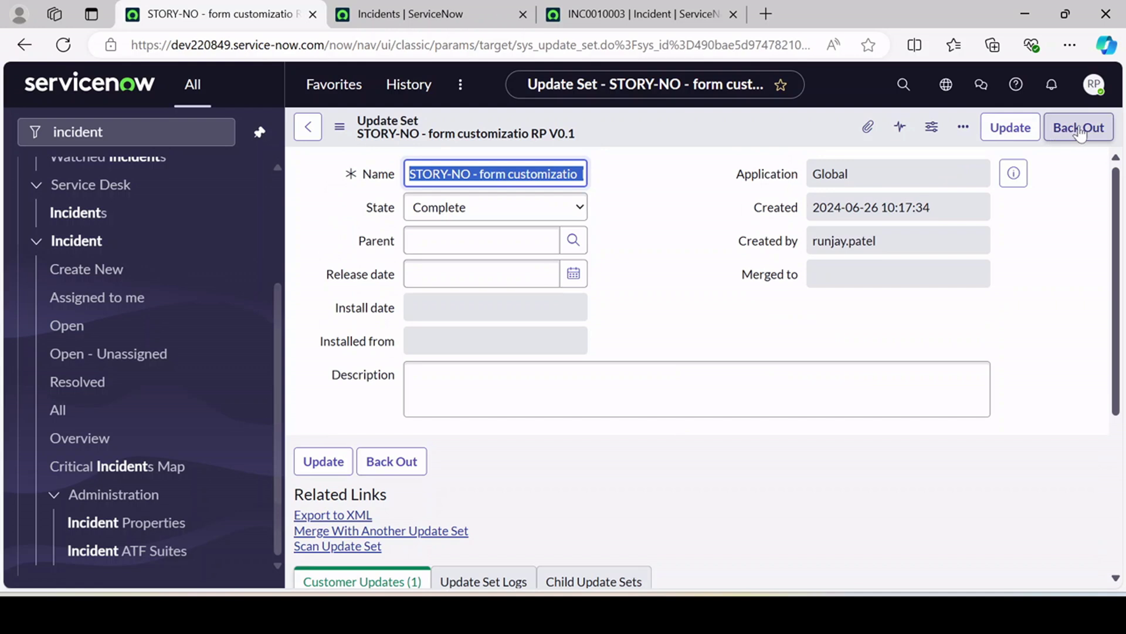
{"action": "scroll", "coordinate": [677, 271], "scroll_direction": "down", "scroll_amount": 5}
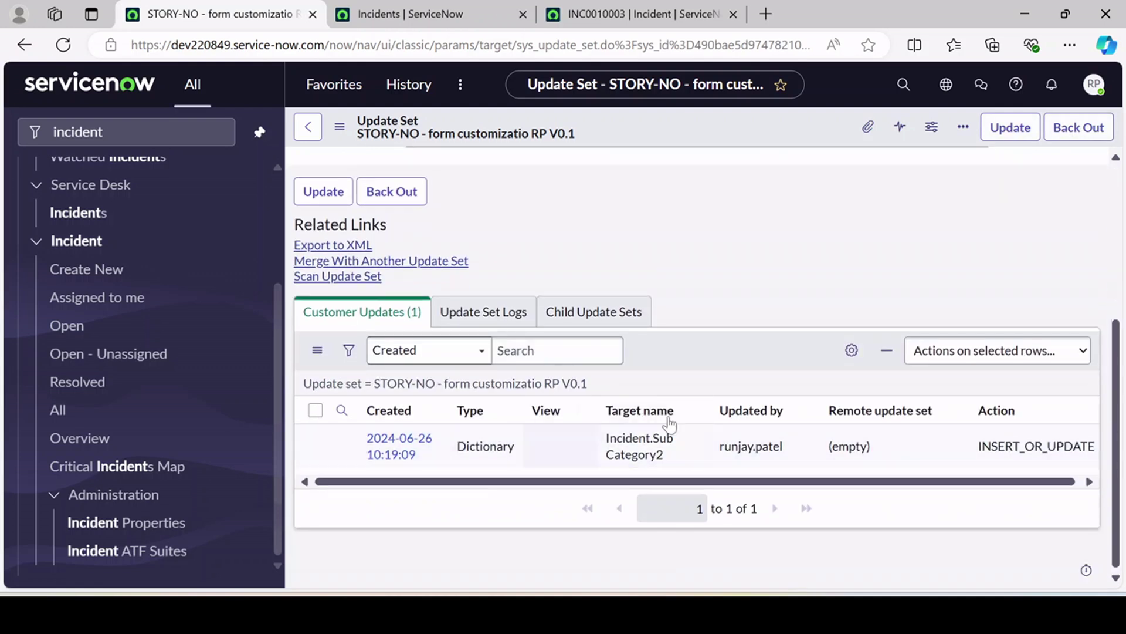
{"action": "scroll", "coordinate": [980, 270], "scroll_direction": "up", "scroll_amount": 5}
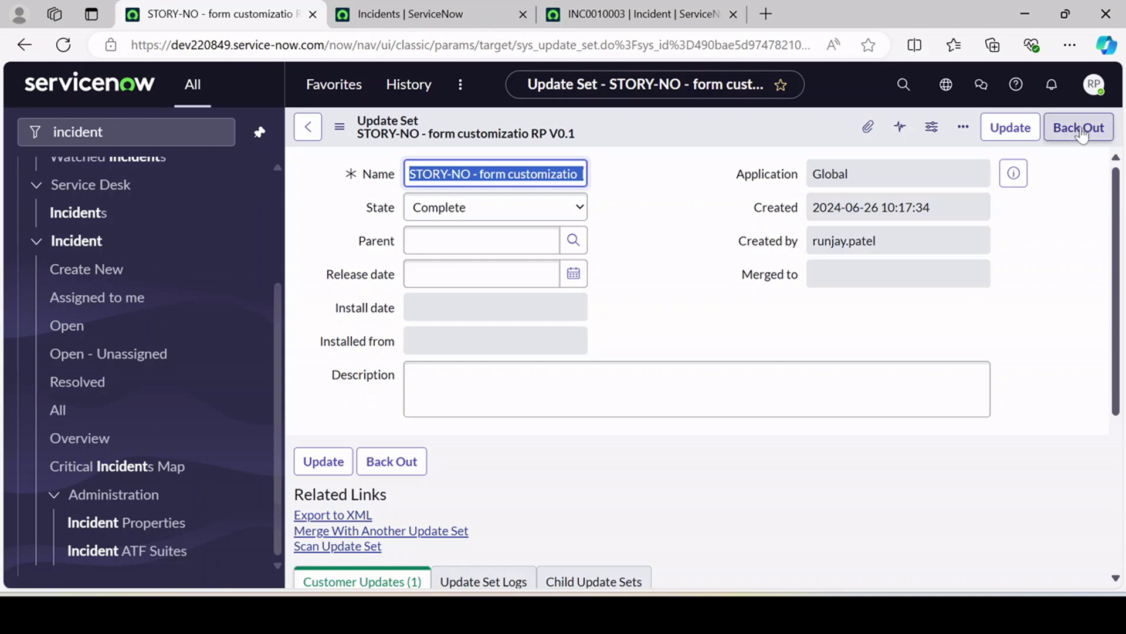
{"action": "scroll", "coordinate": [625, 397], "scroll_direction": "down", "scroll_amount": 1}
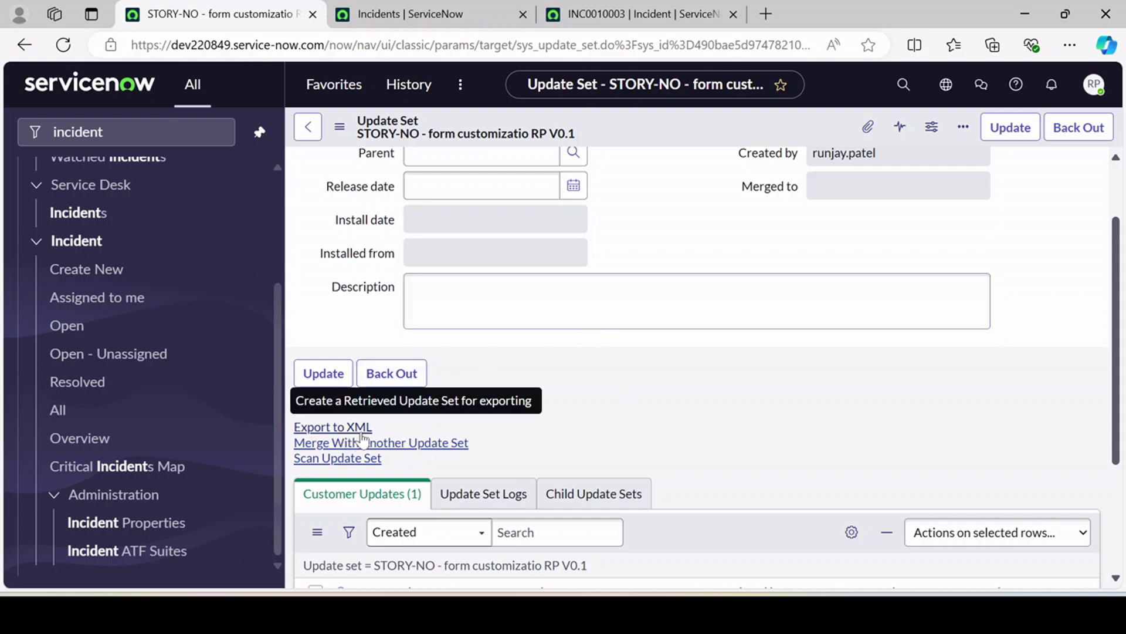
{"action": "scroll", "coordinate": [593, 382], "scroll_direction": "down", "scroll_amount": 1}
{"action": "scroll", "coordinate": [593, 383], "scroll_direction": "down", "scroll_amount": 2}
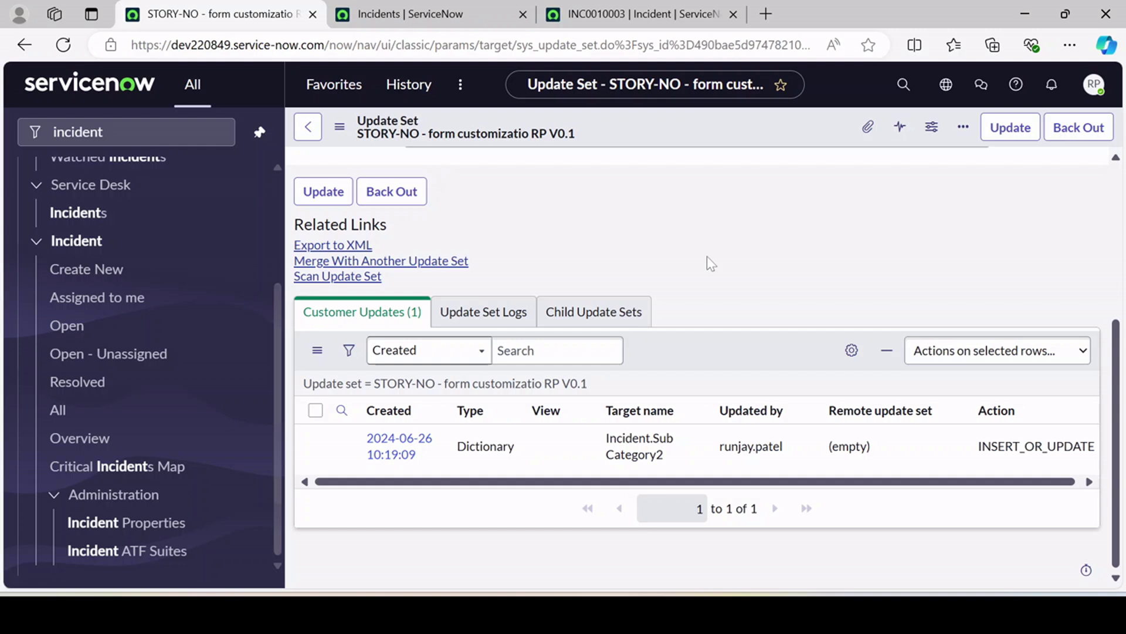
{"action": "left_click", "coordinate": [330, 246]}
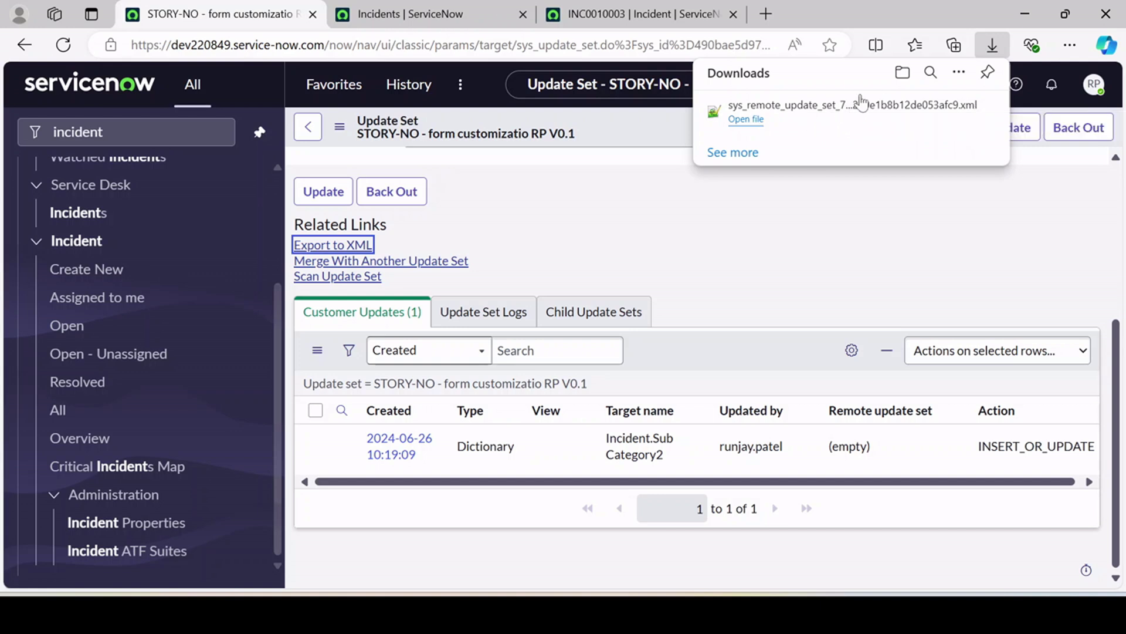
{"action": "left_click", "coordinate": [813, 220]}
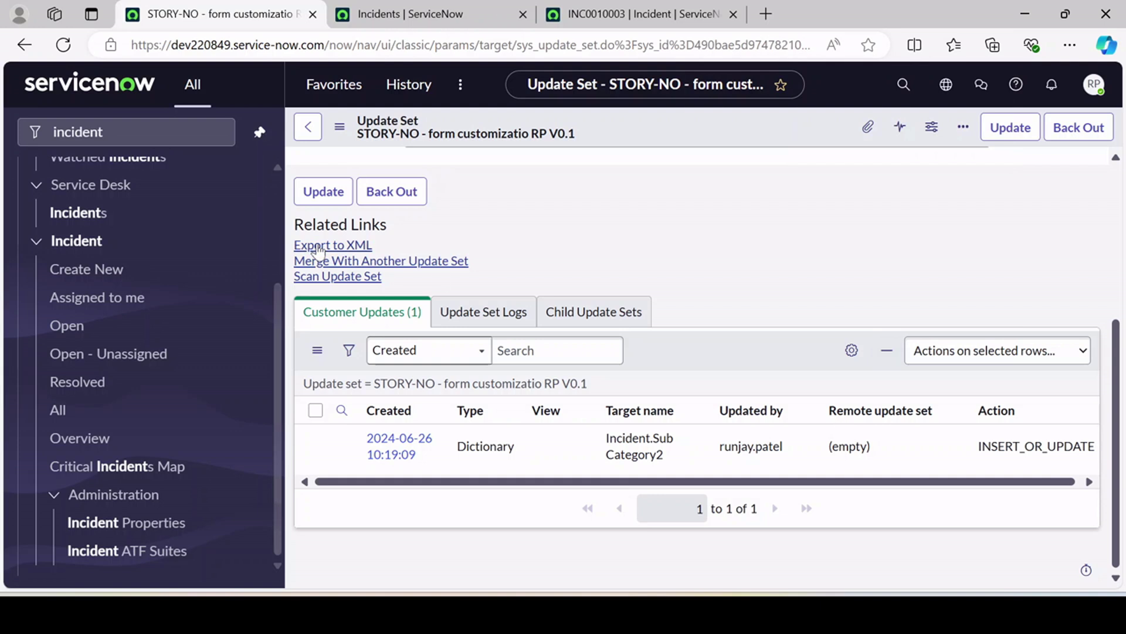
Open a blank browser tab, return to the update set record, and review its instance address and details.
{"action": "scroll", "coordinate": [604, 269], "scroll_direction": "up", "scroll_amount": 5}
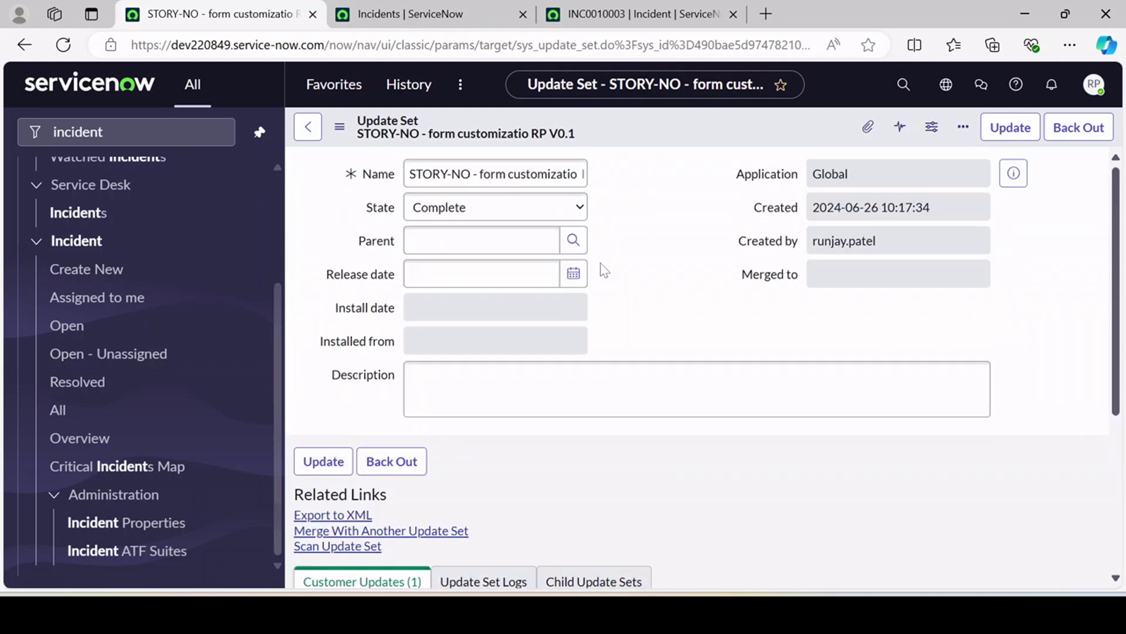
{"action": "scroll", "coordinate": [605, 269], "scroll_direction": "down", "scroll_amount": 5}
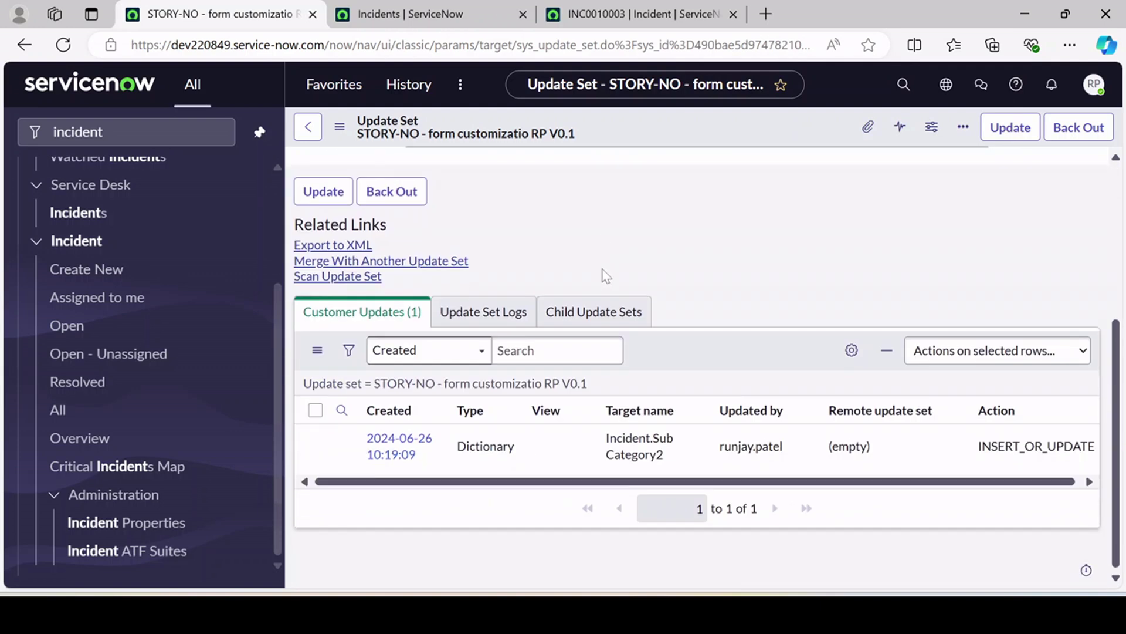
{"action": "left_click", "coordinate": [760, 10]}
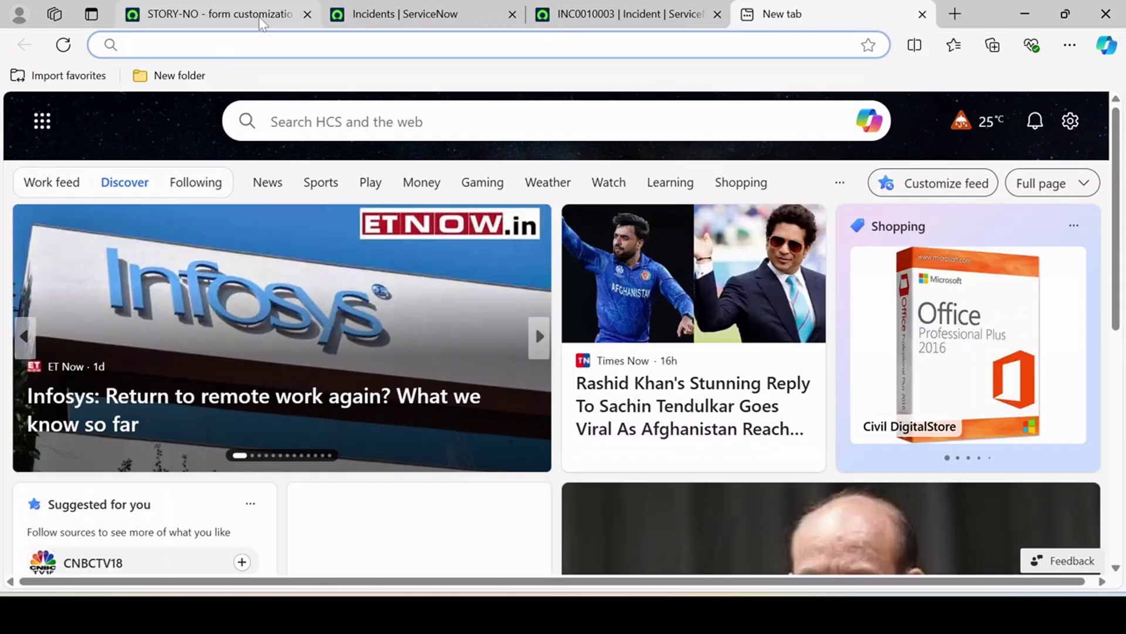
{"action": "left_click", "coordinate": [259, 17]}
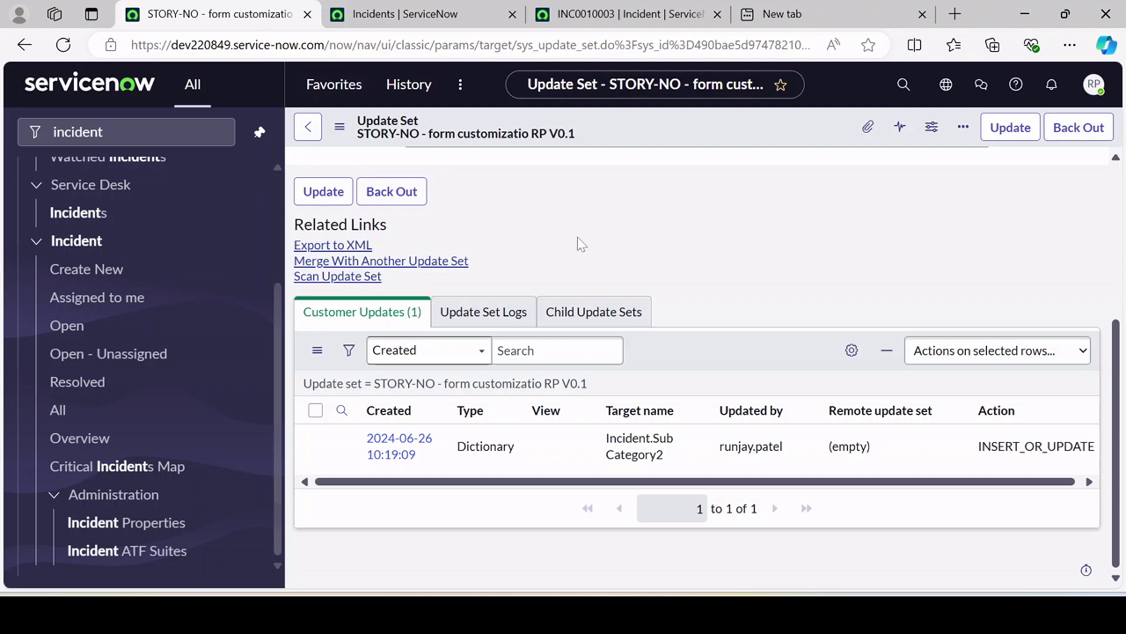
{"action": "scroll", "coordinate": [585, 237], "scroll_direction": "up", "scroll_amount": 5}
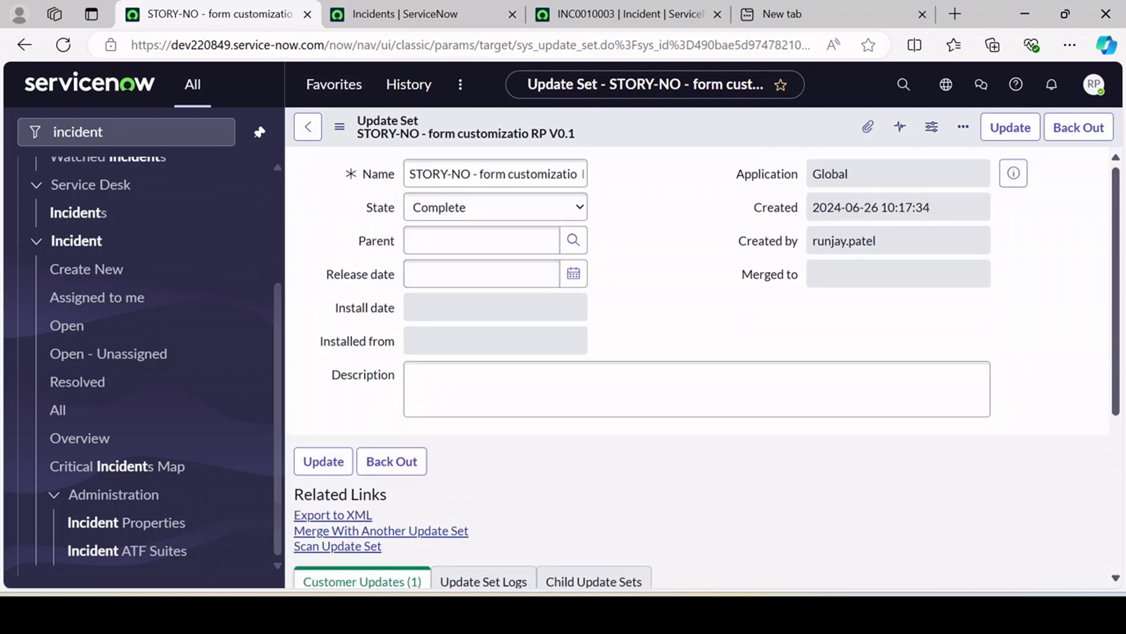
{"action": "left_click_drag", "start_coordinate": [324, 45], "coordinate": [131, 44]}
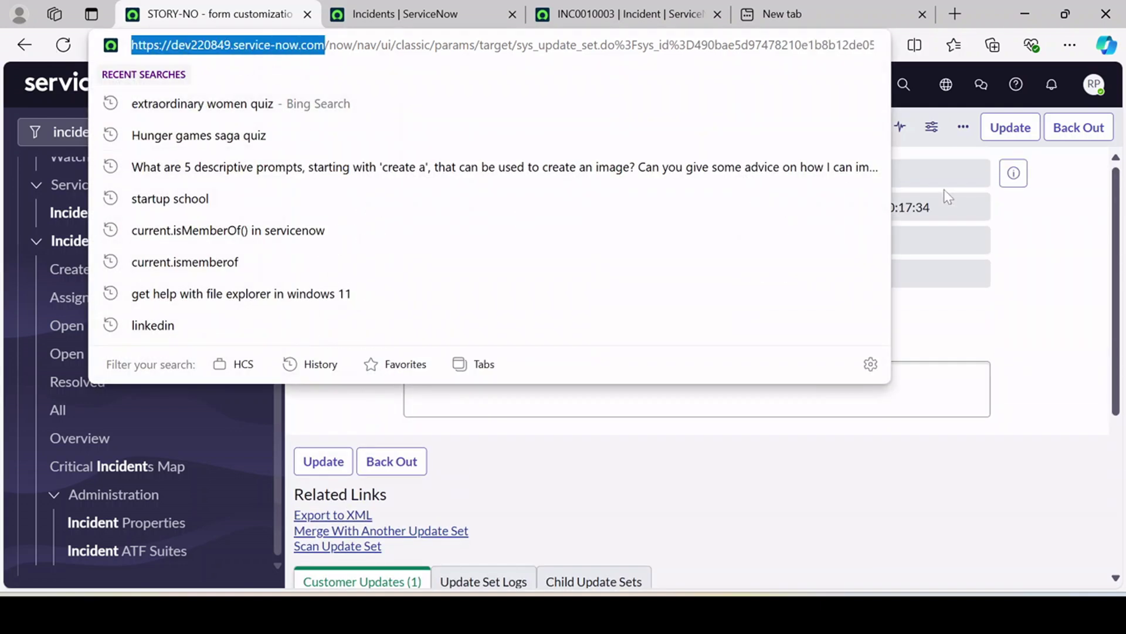
{"action": "left_click", "coordinate": [1000, 270]}
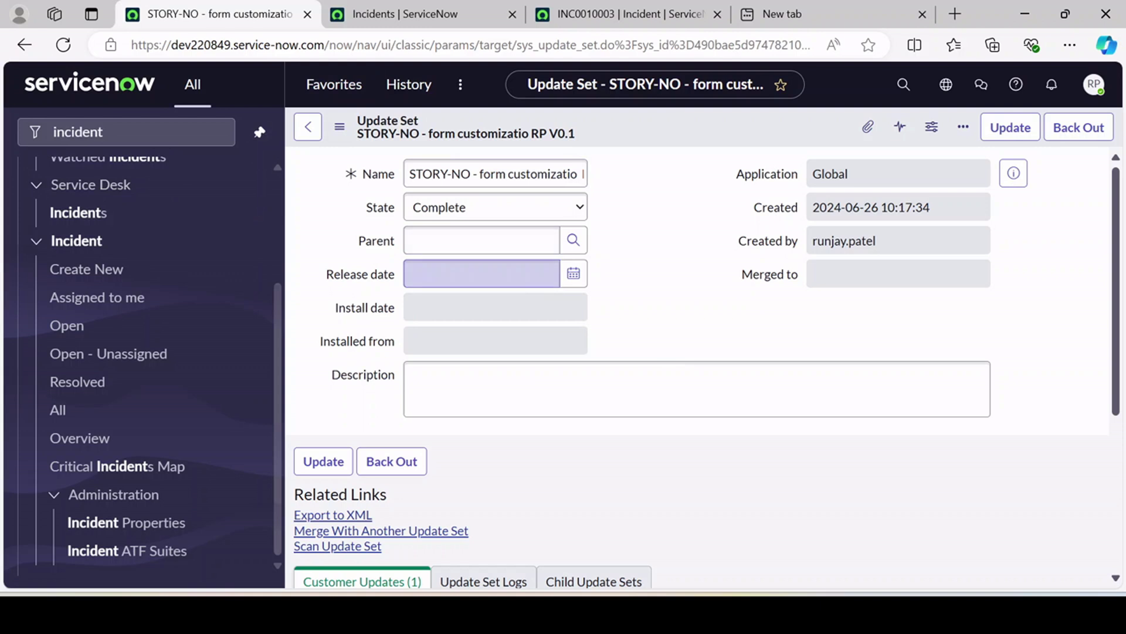
{"action": "scroll", "coordinate": [481, 274], "scroll_direction": "down", "scroll_amount": 5}
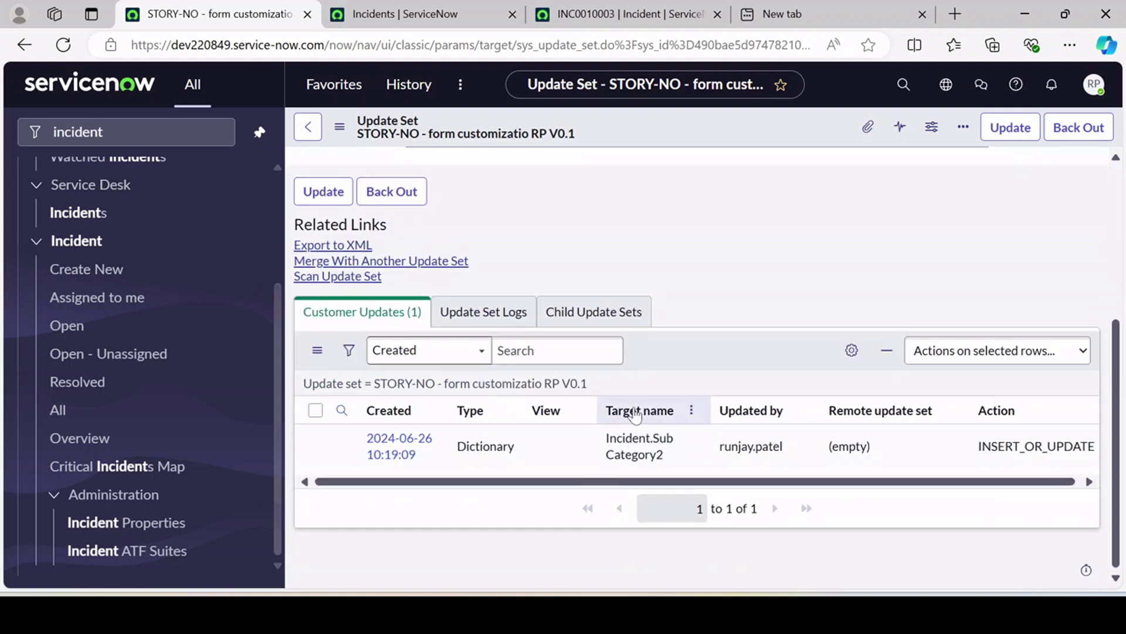
Filter the navigator for "retri" and open the Retrieved Update Sets list.
{"action": "scroll", "coordinate": [141, 216], "scroll_direction": "up", "scroll_amount": 3}
{"action": "double_click", "coordinate": [78, 132]}
{"action": "key", "text": "BackSpace"}
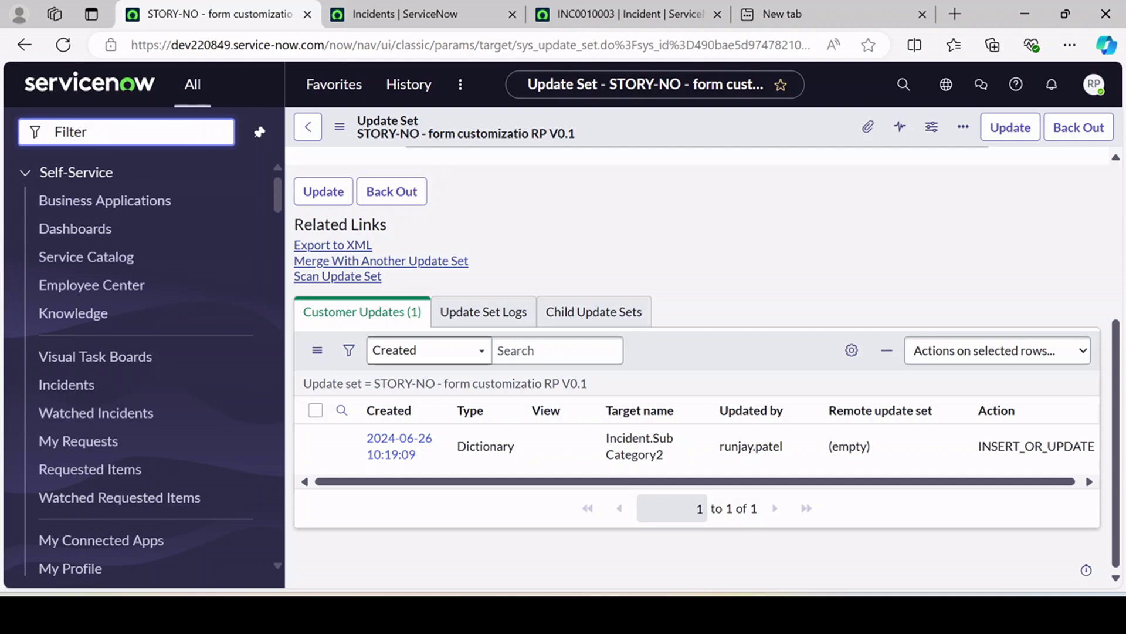
{"action": "type", "text": "re"}
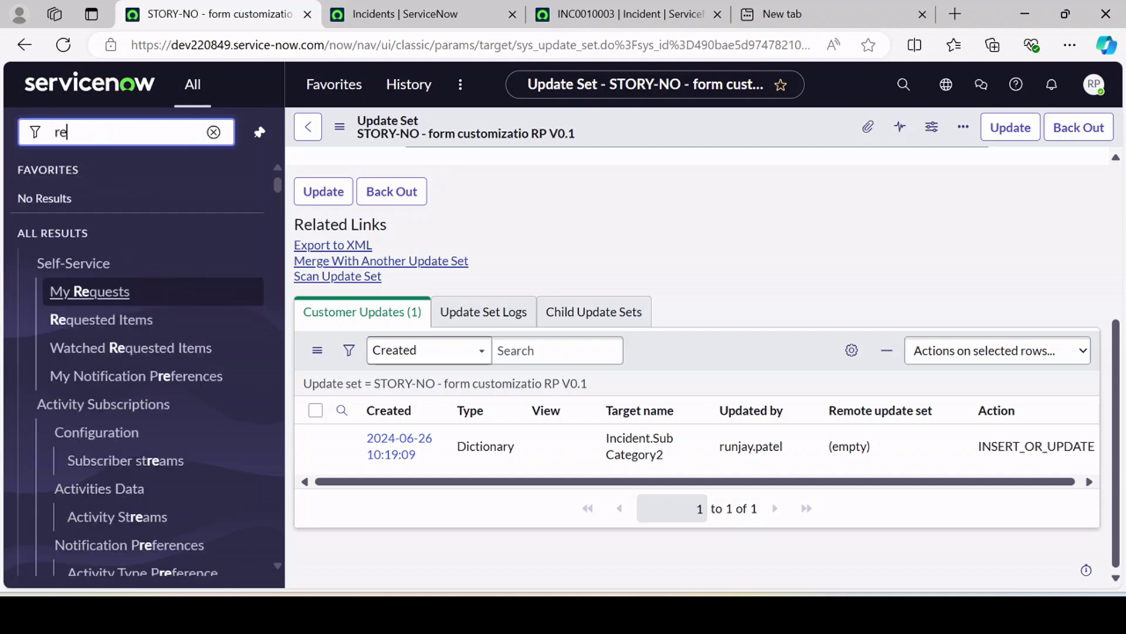
{"action": "type", "text": "tri"}
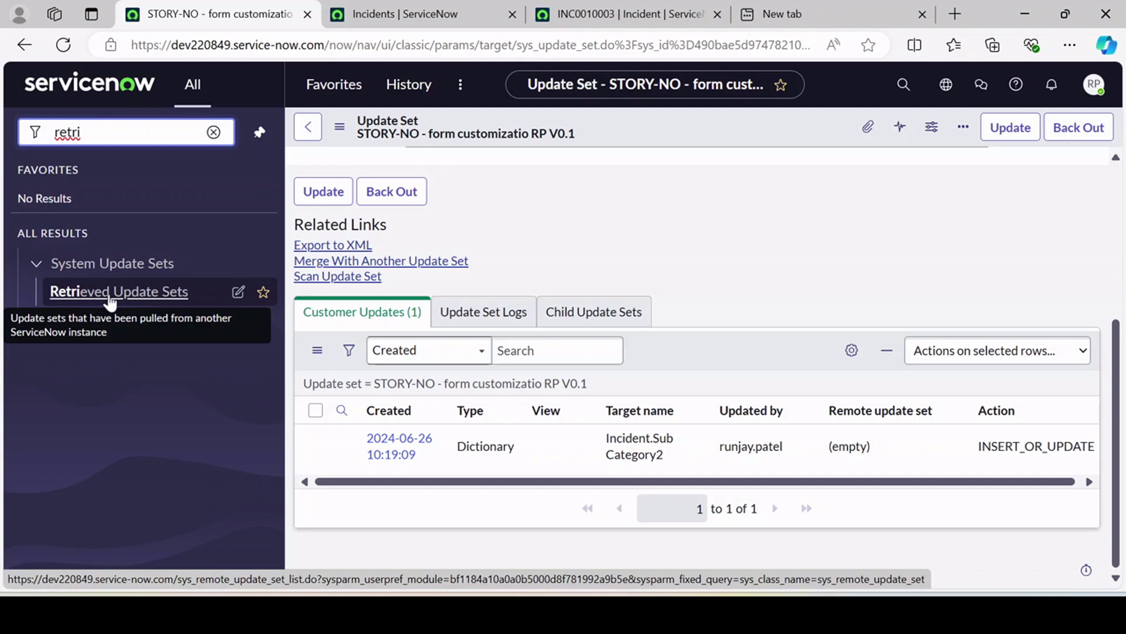
{"action": "left_click", "coordinate": [89, 296]}
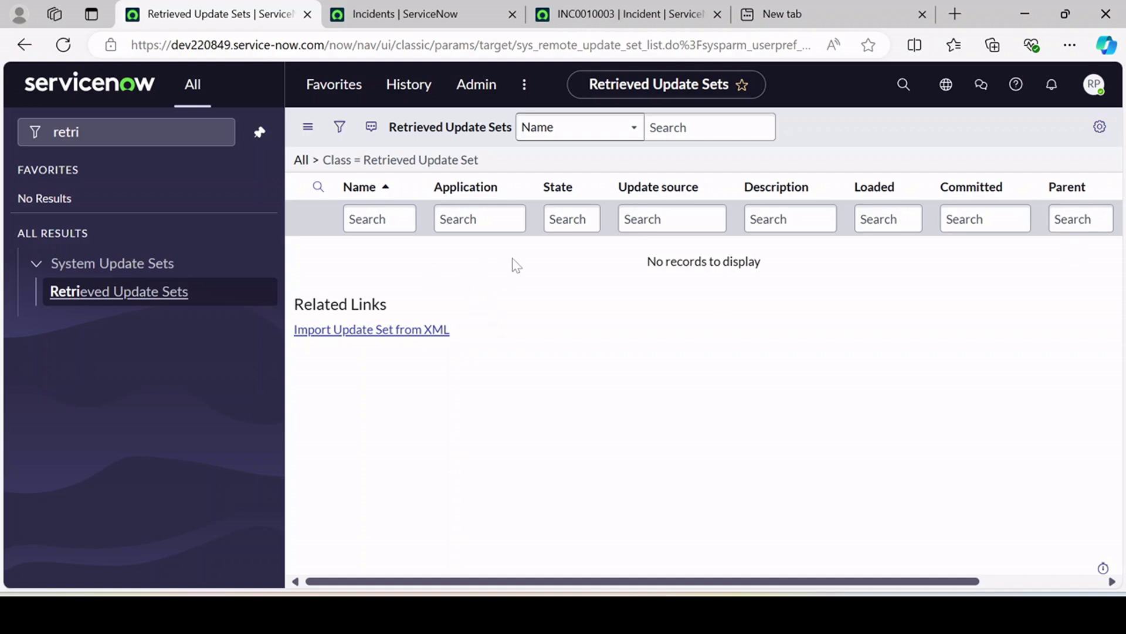
Import the exported sys_remote_update_set XML file into the Retrieved Update Sets list.
{"action": "left_click", "coordinate": [408, 331]}
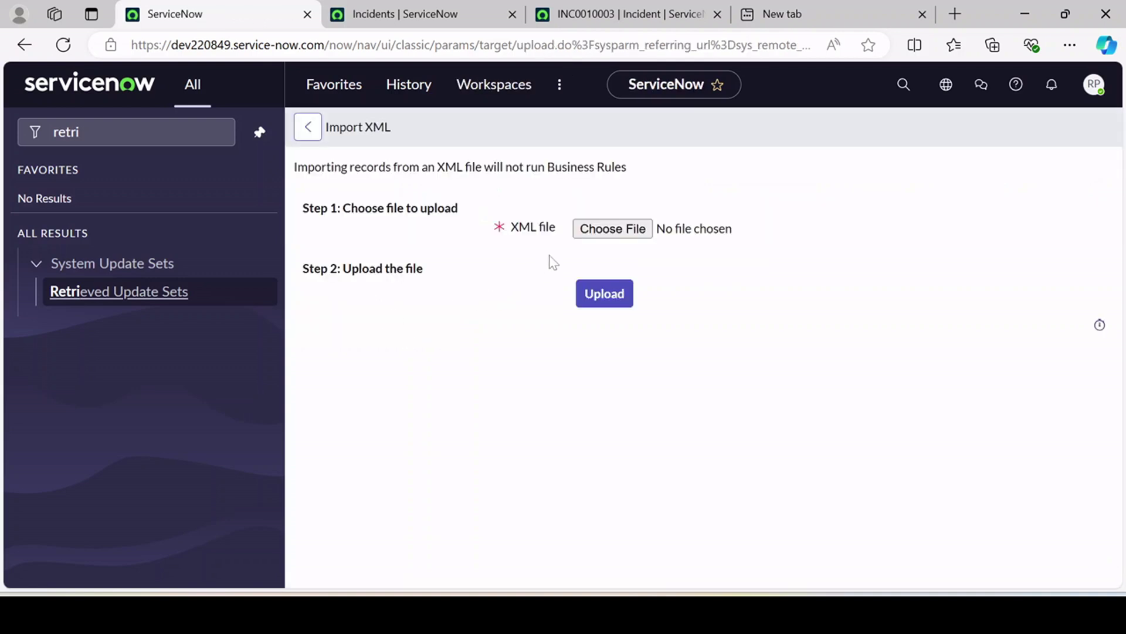
{"action": "left_click", "coordinate": [635, 230]}
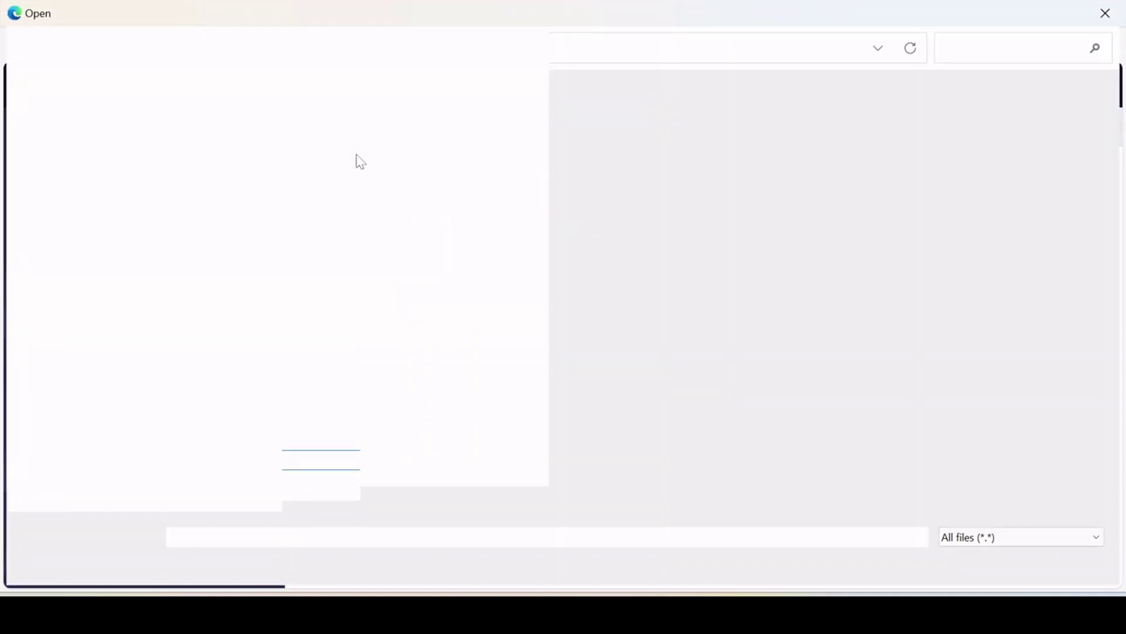
{"action": "double_click", "coordinate": [357, 161]}
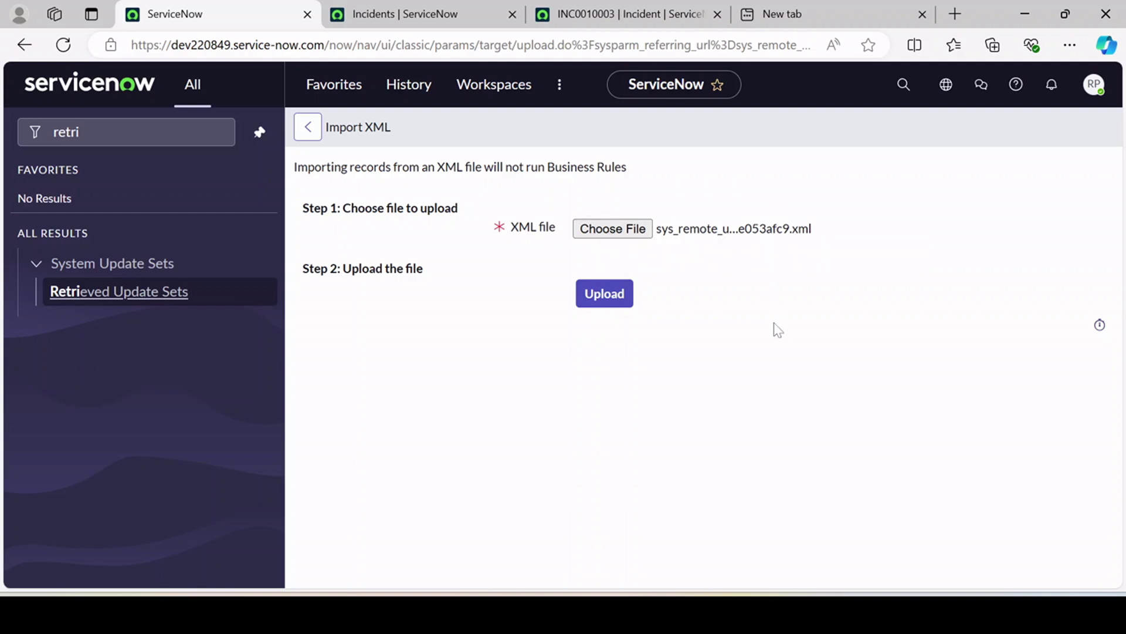
{"action": "left_click", "coordinate": [605, 295]}
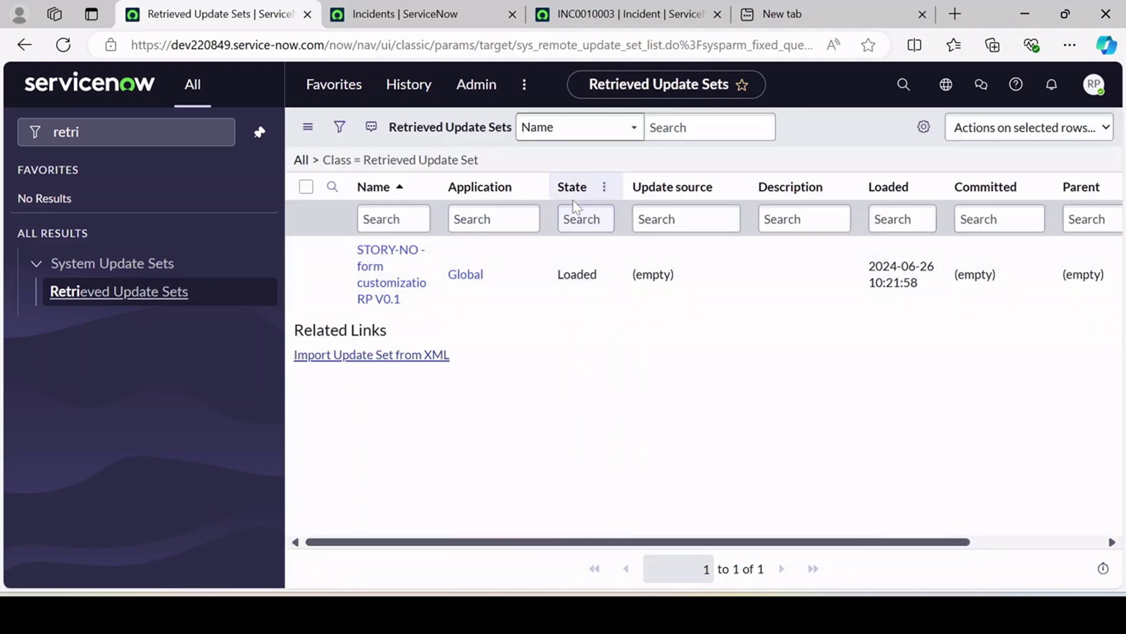
Open the retrieved STORY-NO - form customizatio RP V0.1 update set, run its preview, and close the preview results.
{"action": "left_click", "coordinate": [558, 279]}
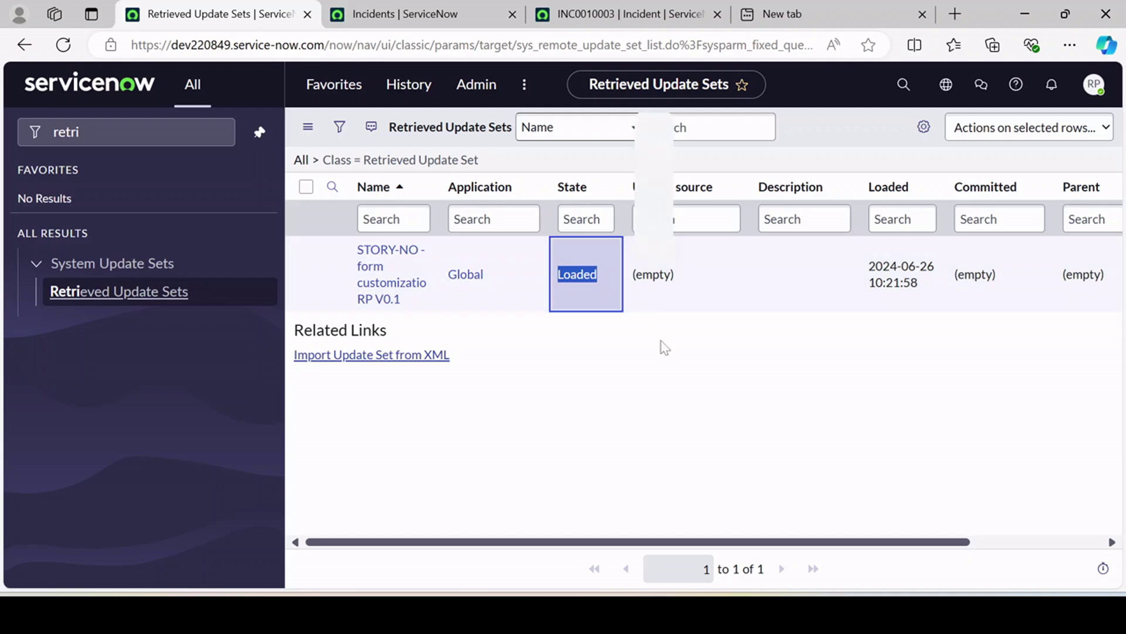
{"action": "left_click", "coordinate": [387, 289]}
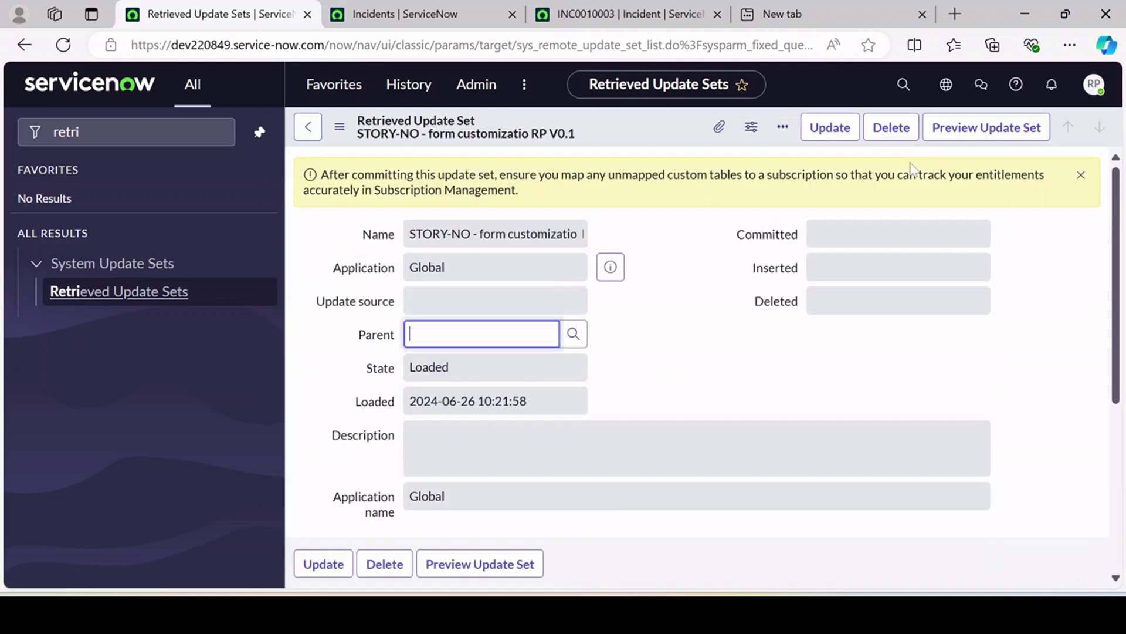
{"action": "left_click", "coordinate": [763, 299]}
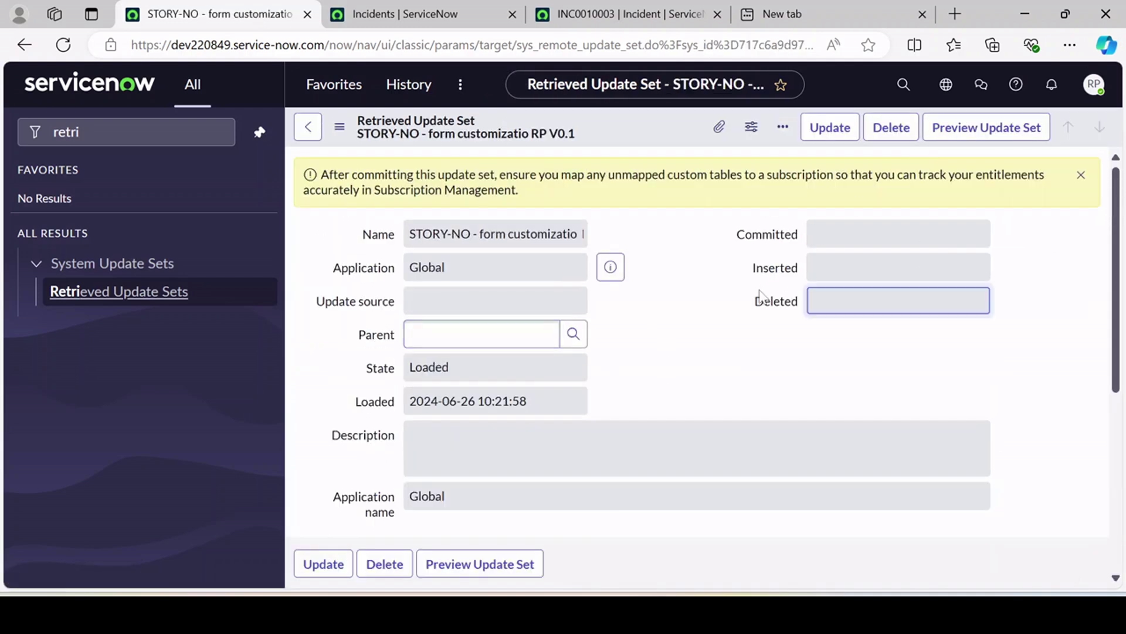
{"action": "left_click", "coordinate": [969, 128]}
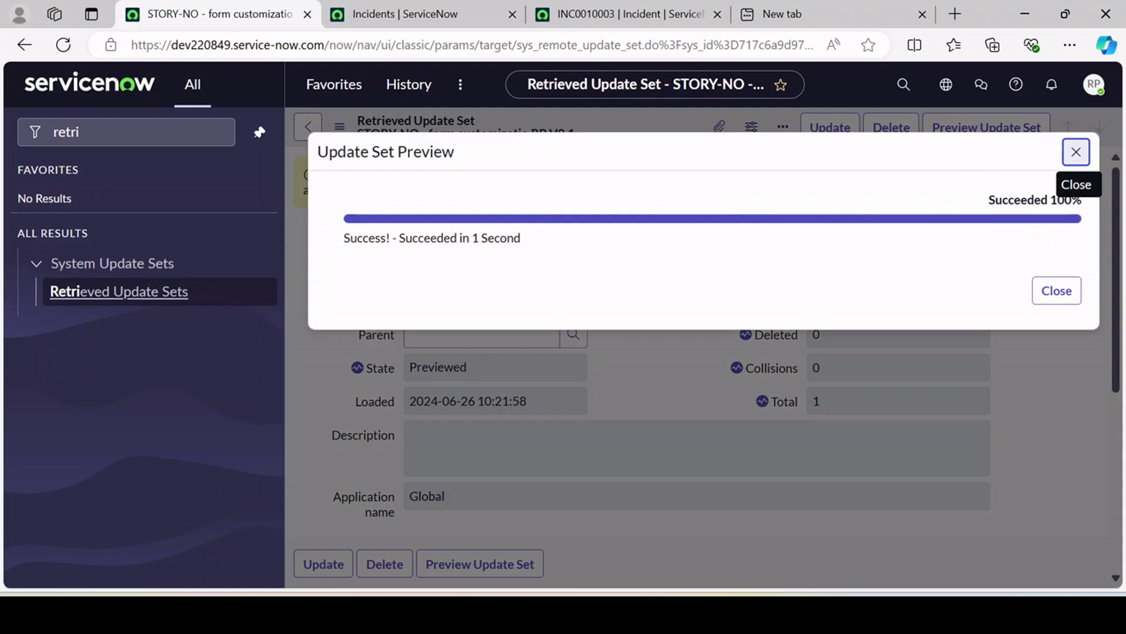
{"action": "left_click_drag", "start_coordinate": [989, 203], "coordinate": [1085, 205]}
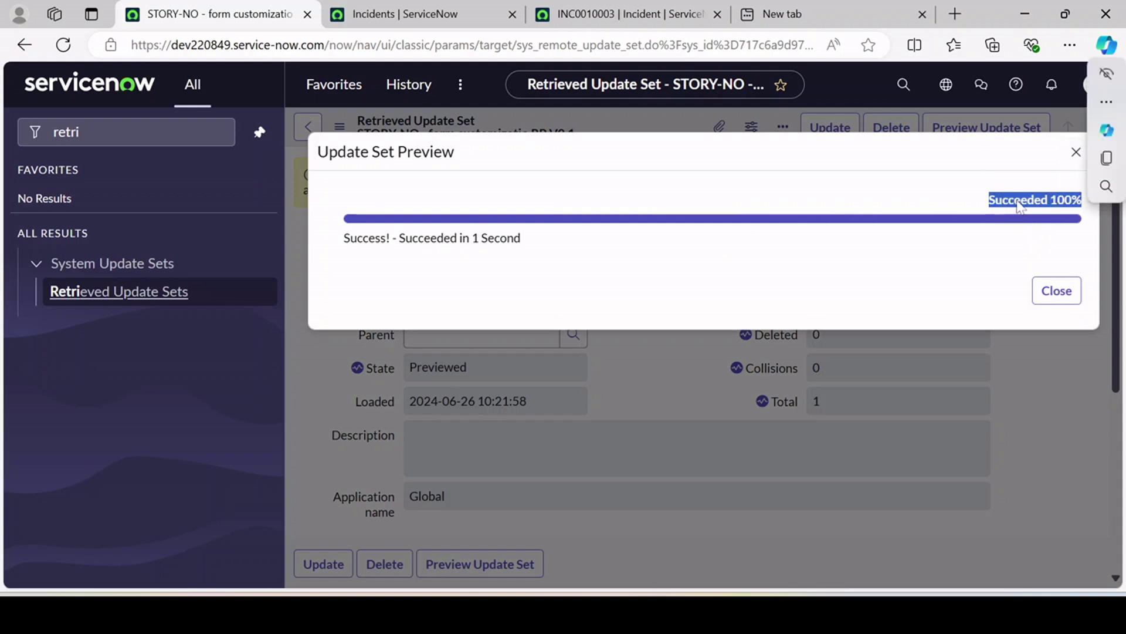
{"action": "left_click", "coordinate": [1056, 290]}
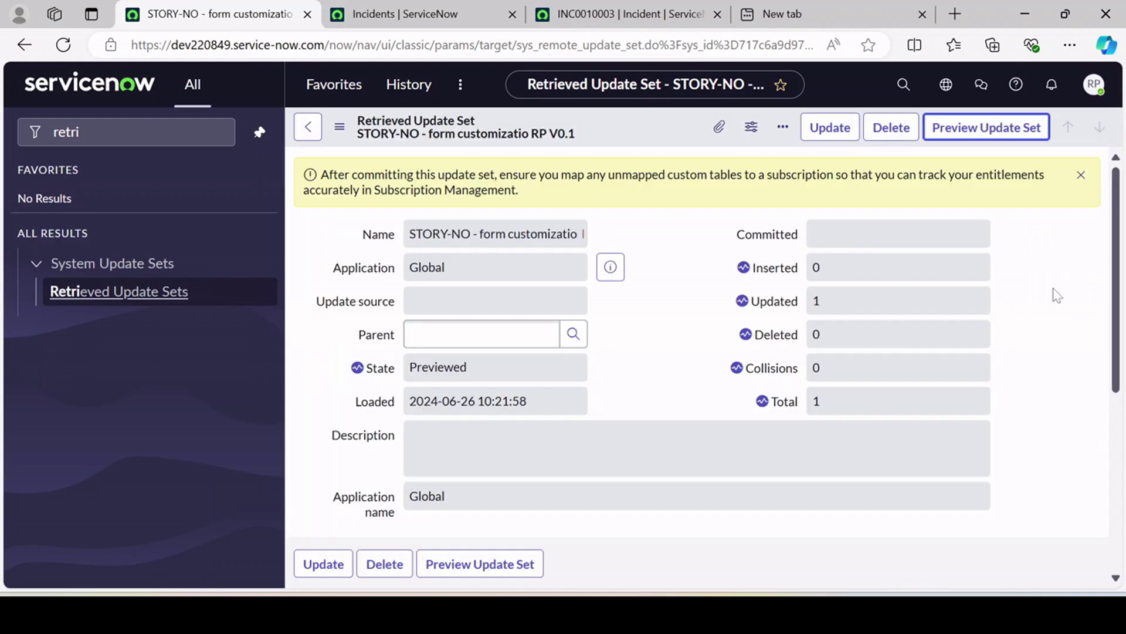
Examine the previewed update set's Inserted, Updated and Total counts and its Customer Updates list.
{"action": "scroll", "coordinate": [875, 322], "scroll_direction": "down", "scroll_amount": 1}
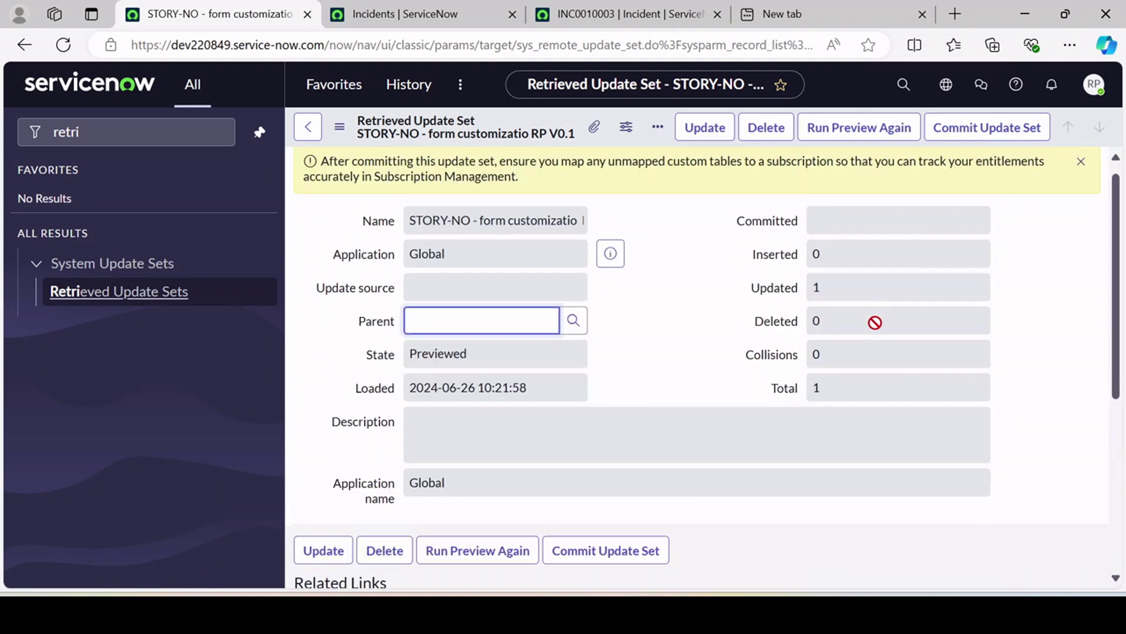
{"action": "scroll", "coordinate": [875, 322], "scroll_direction": "up", "scroll_amount": 1}
{"action": "left_click_drag", "start_coordinate": [834, 272], "coordinate": [810, 299]}
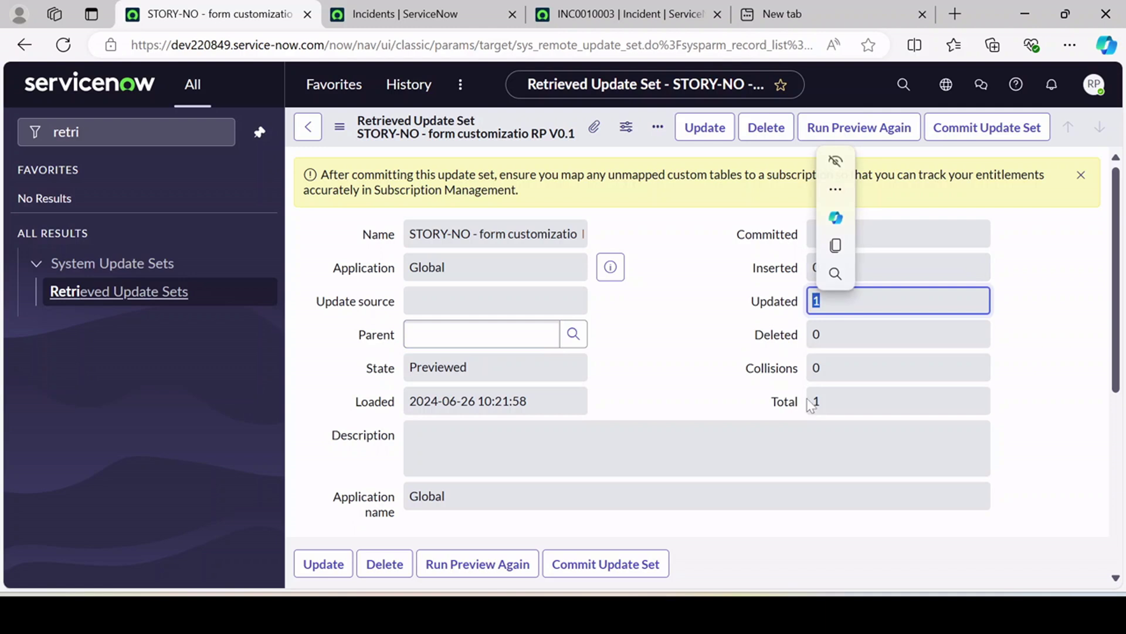
{"action": "left_click_drag", "start_coordinate": [824, 409], "coordinate": [812, 401]}
{"action": "left_click", "coordinate": [704, 380]}
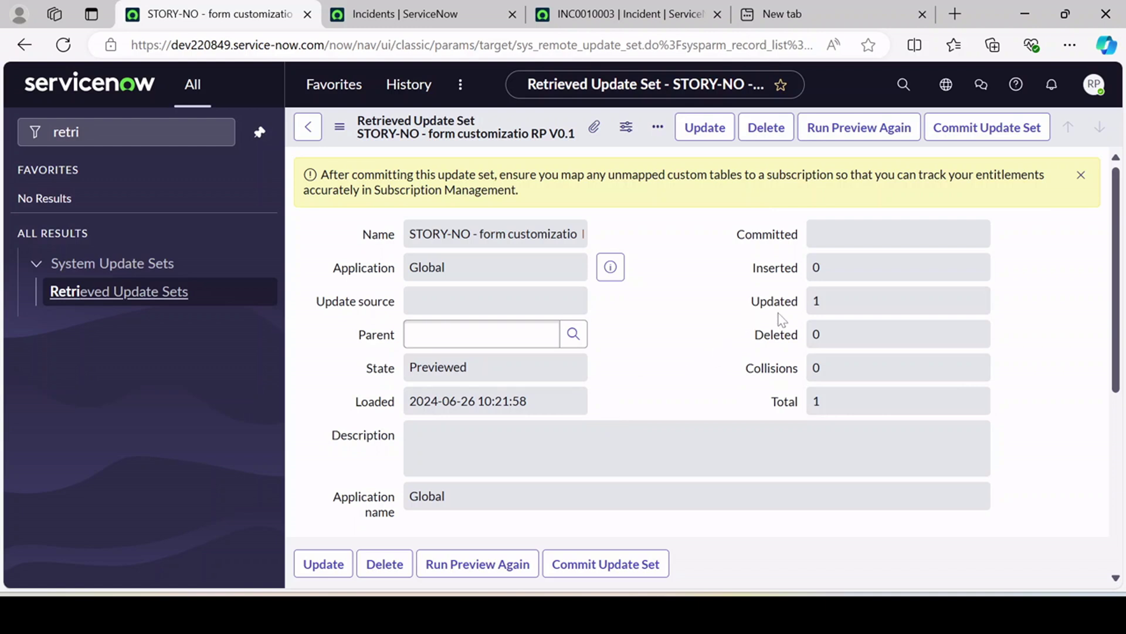
{"action": "double_click", "coordinate": [824, 270]}
{"action": "left_click", "coordinate": [703, 351]}
{"action": "scroll", "coordinate": [702, 351], "scroll_direction": "down", "scroll_amount": 5}
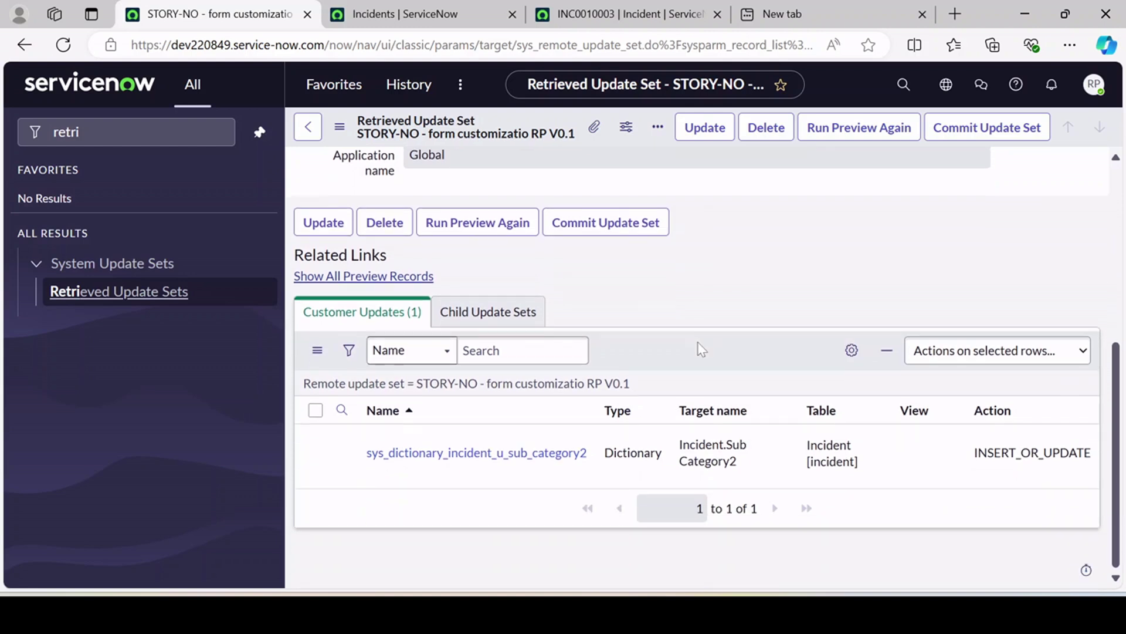
{"action": "scroll", "coordinate": [702, 351], "scroll_direction": "up", "scroll_amount": 5}
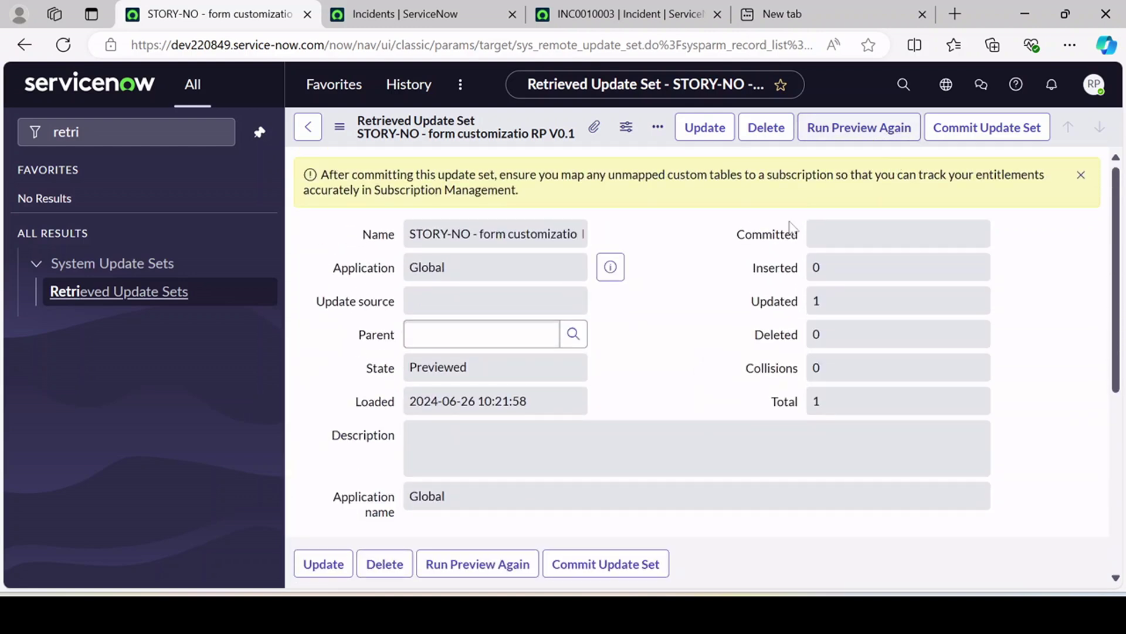
{"action": "scroll", "coordinate": [747, 329], "scroll_direction": "down", "scroll_amount": 5}
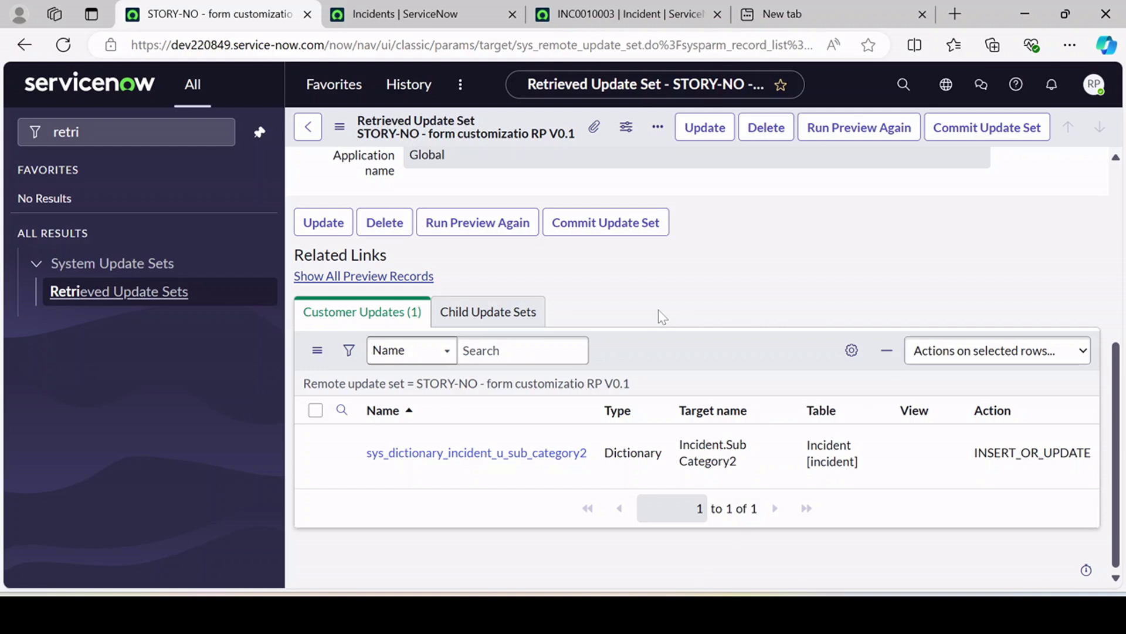
Commit the previewed STORY-NO - form customizatio RP V0.1 update set and close the commit results.
{"action": "scroll", "coordinate": [662, 317], "scroll_direction": "up", "scroll_amount": 5}
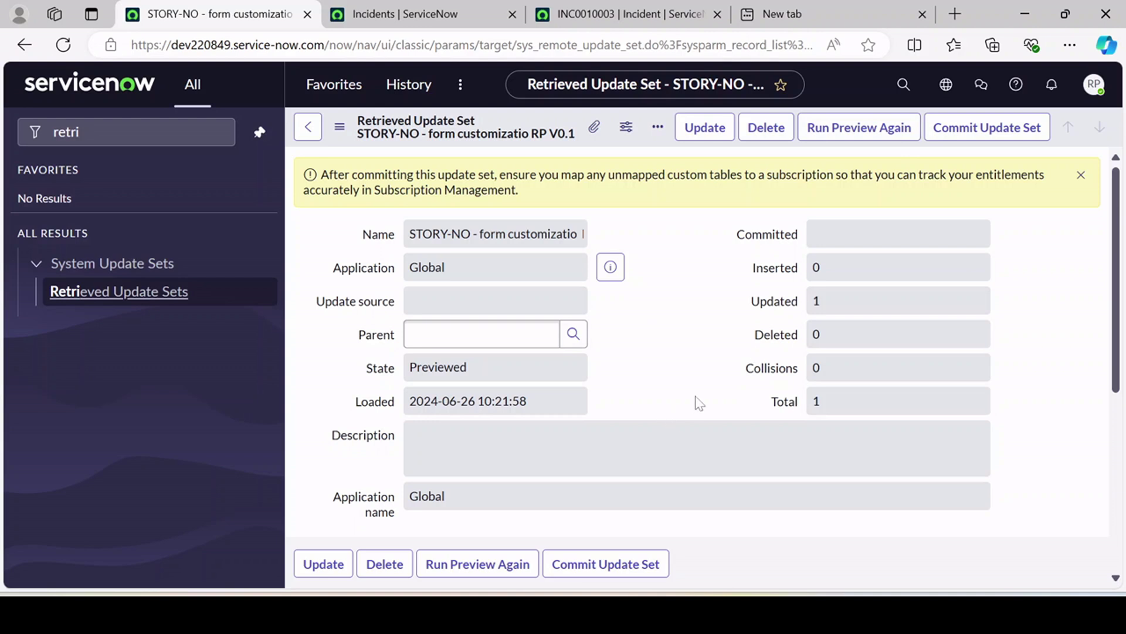
{"action": "scroll", "coordinate": [698, 400], "scroll_direction": "down", "scroll_amount": 2}
{"action": "scroll", "coordinate": [698, 399], "scroll_direction": "up", "scroll_amount": 2}
{"action": "left_click", "coordinate": [968, 133]}
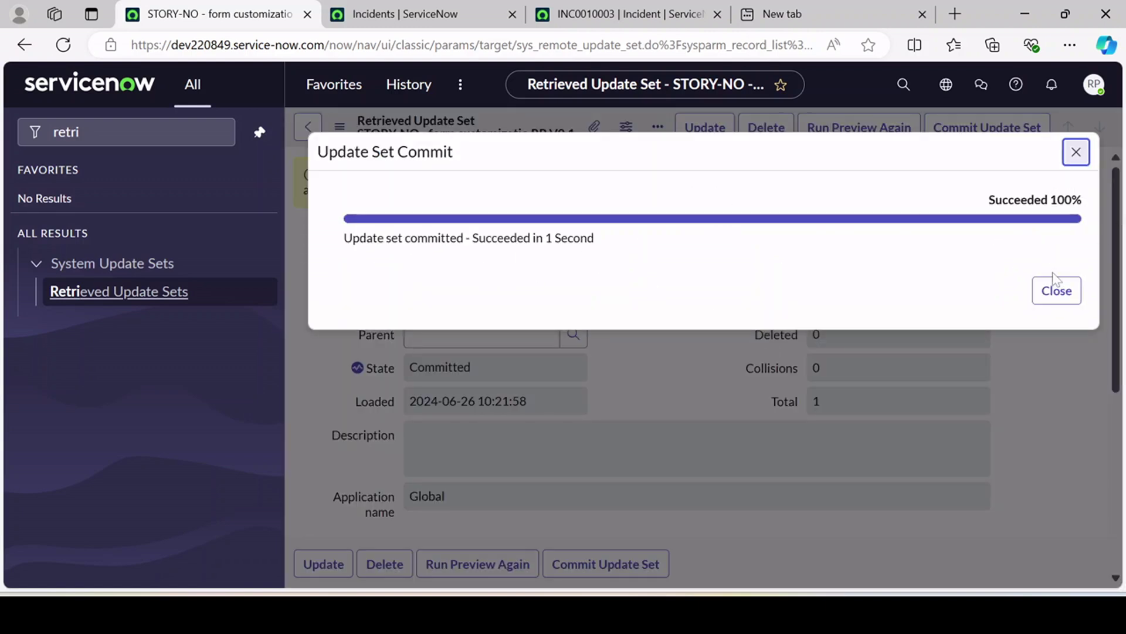
{"action": "left_click", "coordinate": [1056, 290]}
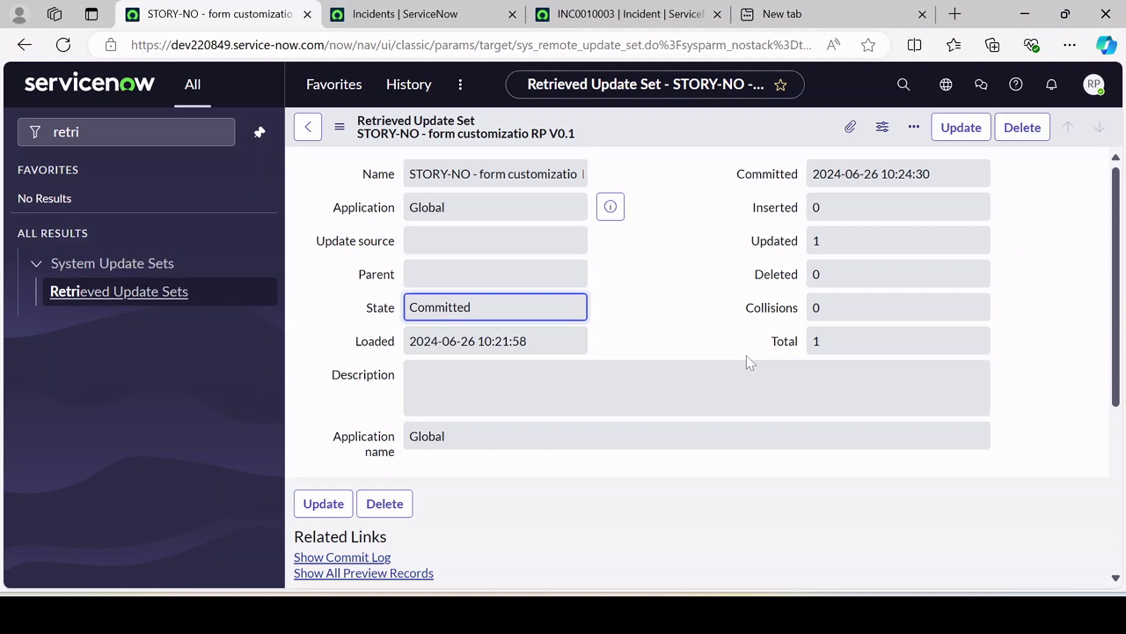
Filter the navigator for "update s" and open the Update Sources list of remote instances.
{"action": "left_click", "coordinate": [80, 131]}
{"action": "left_click", "coordinate": [213, 132]}
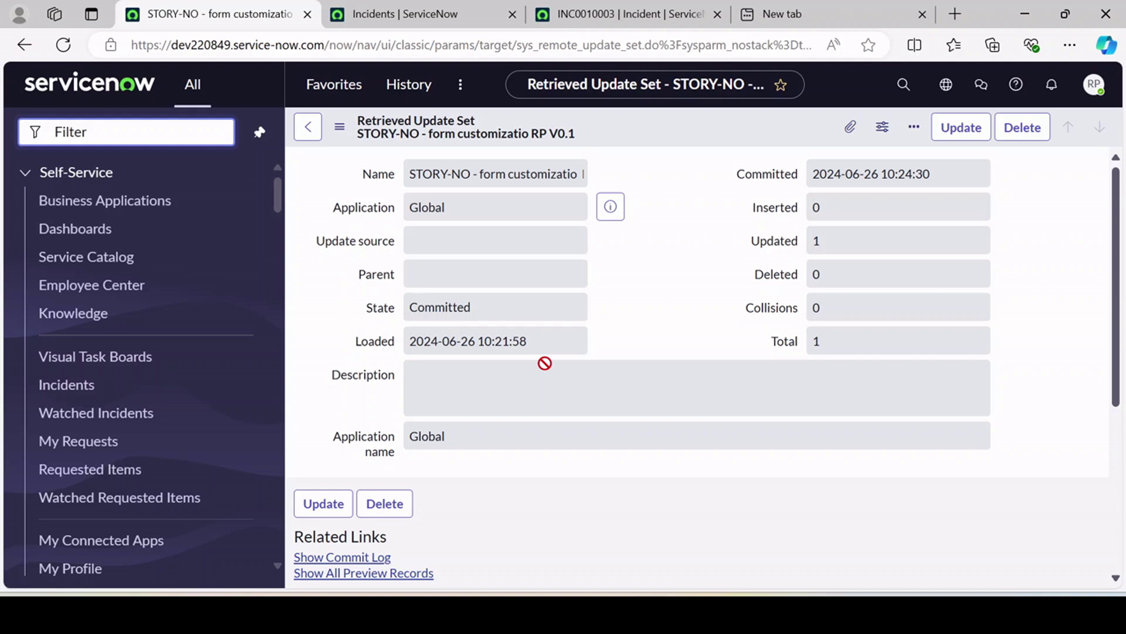
{"action": "type", "text": "update s"}
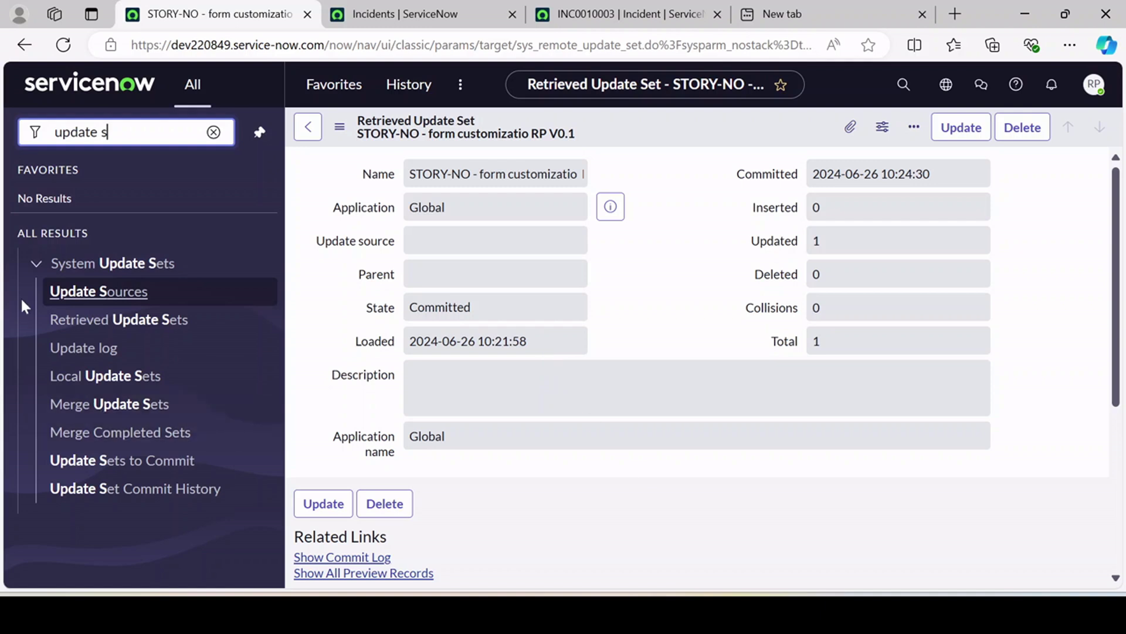
{"action": "left_click", "coordinate": [104, 294]}
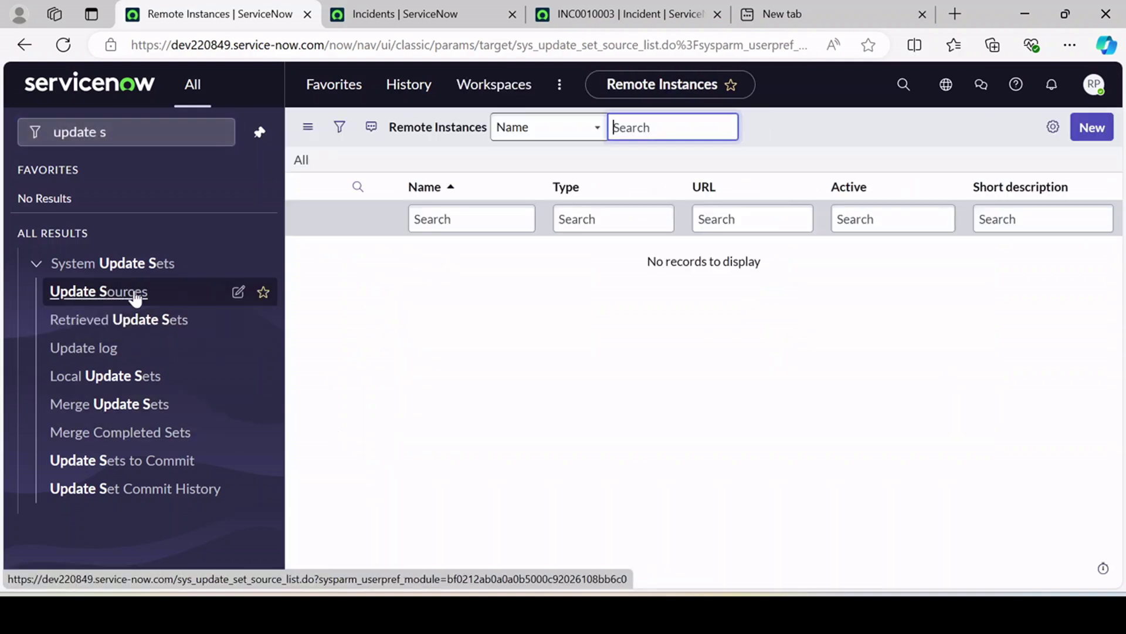
Start a new remote instance record named DEV with the type Development.
{"action": "left_click", "coordinate": [1093, 128]}
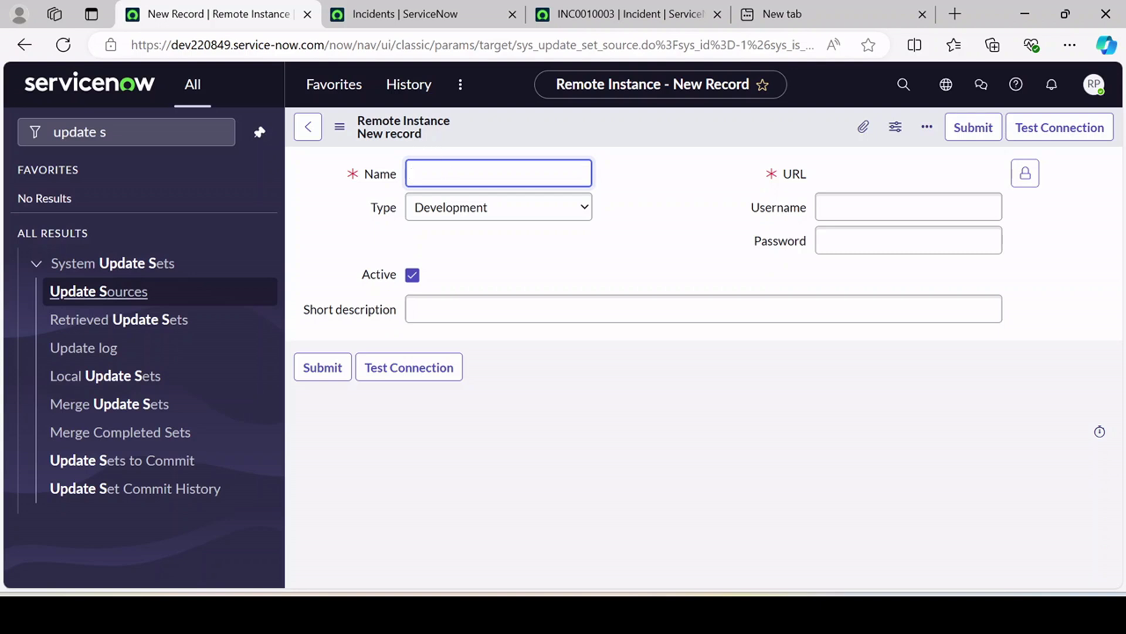
{"action": "type", "text": "DEV"}
{"action": "left_click", "coordinate": [470, 214]}
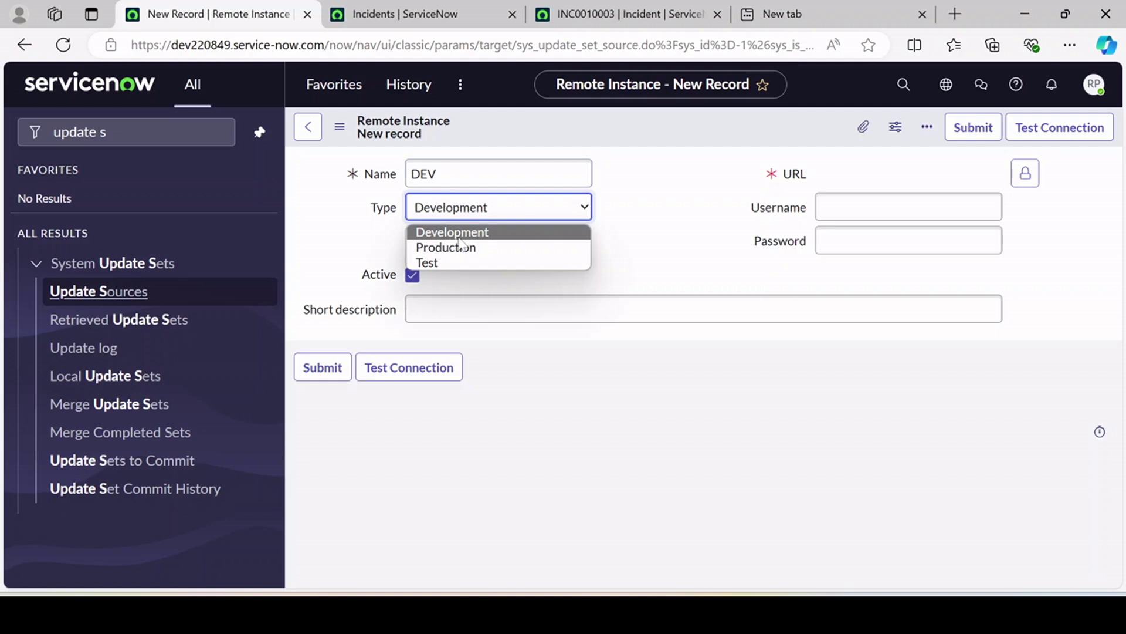
{"action": "left_click", "coordinate": [466, 234]}
{"action": "left_click", "coordinate": [1025, 173]}
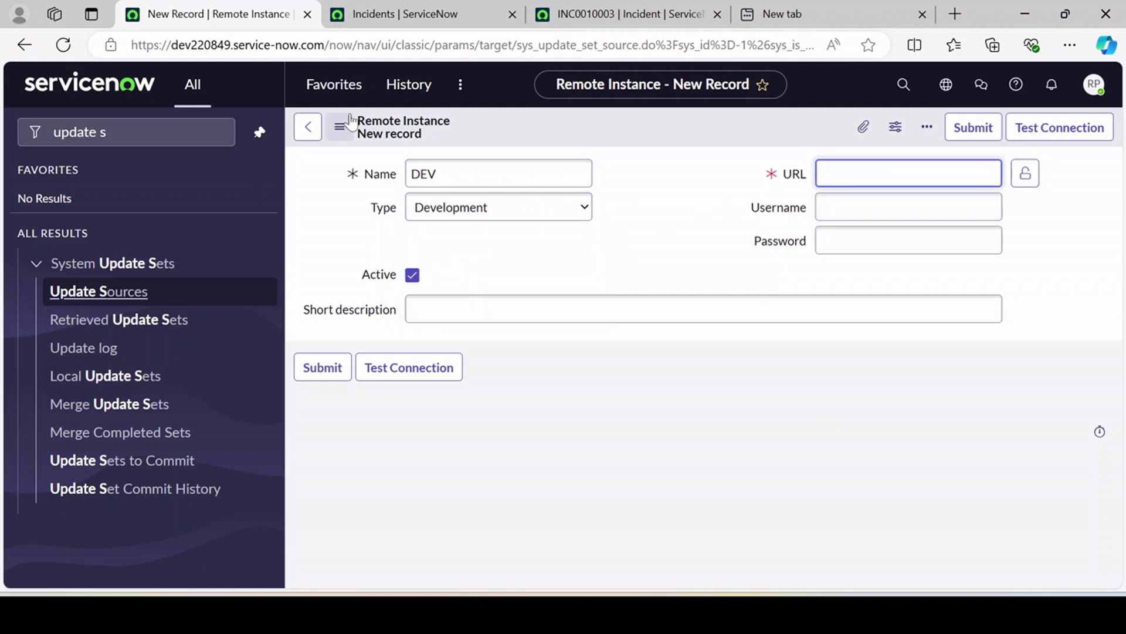
{"action": "left_click_drag", "start_coordinate": [324, 45], "coordinate": [120, 55]}
{"action": "key", "text": "ctrl+c"}
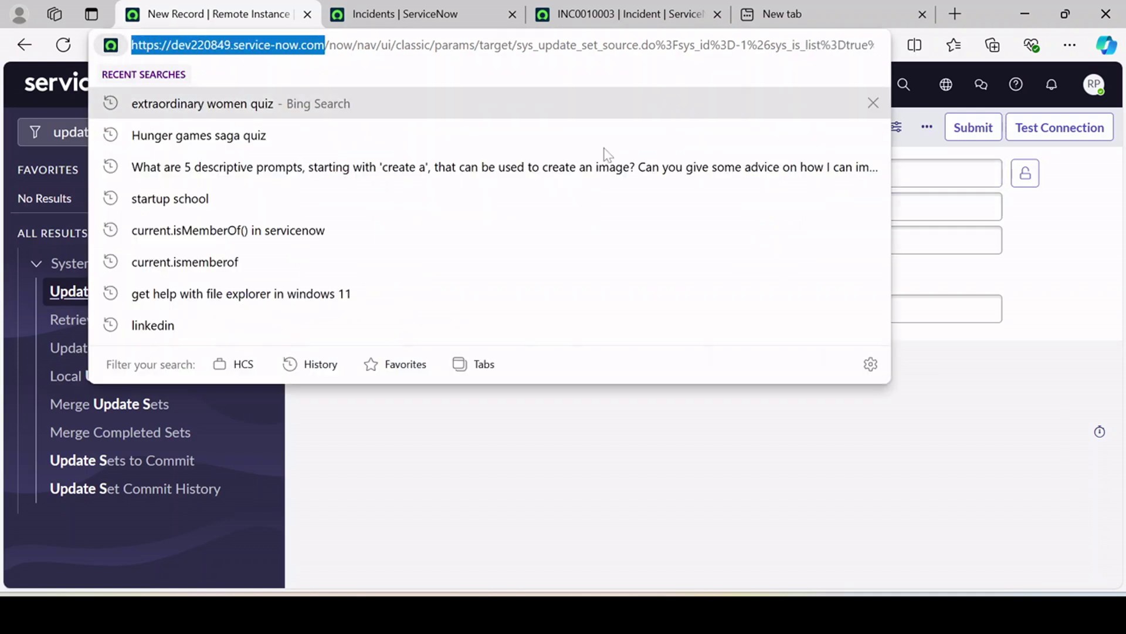
{"action": "left_click", "coordinate": [938, 491]}
{"action": "left_click", "coordinate": [942, 176]}
{"action": "key", "text": "ctrl+v"}
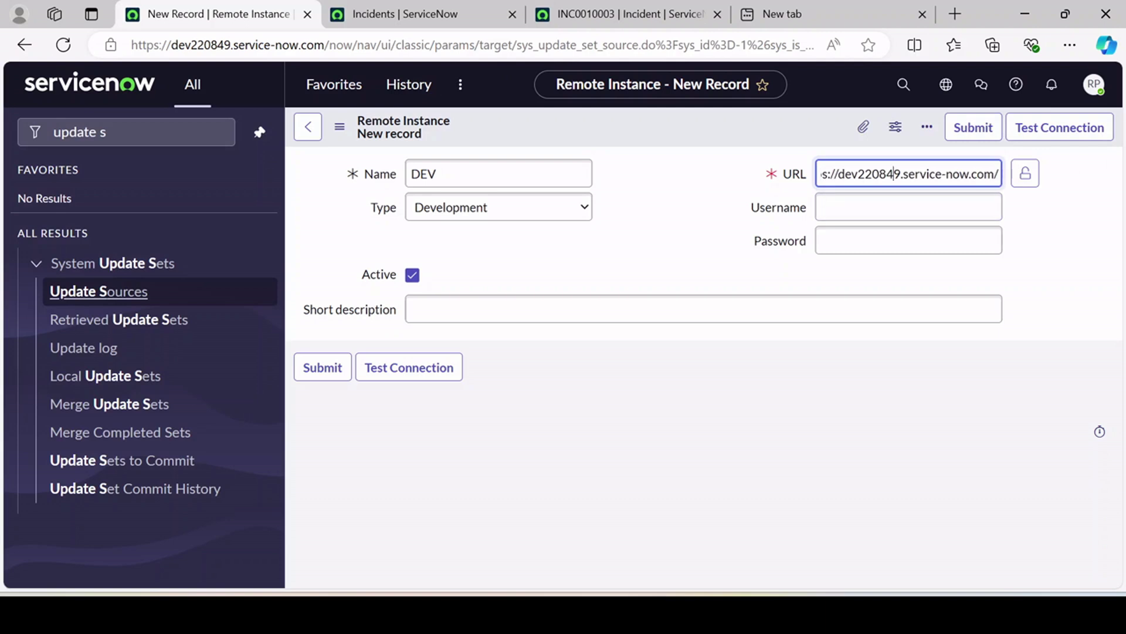
{"action": "left_click", "coordinate": [893, 173]}
{"action": "key", "text": "BackSpace"}
{"action": "type", "text": "3"}
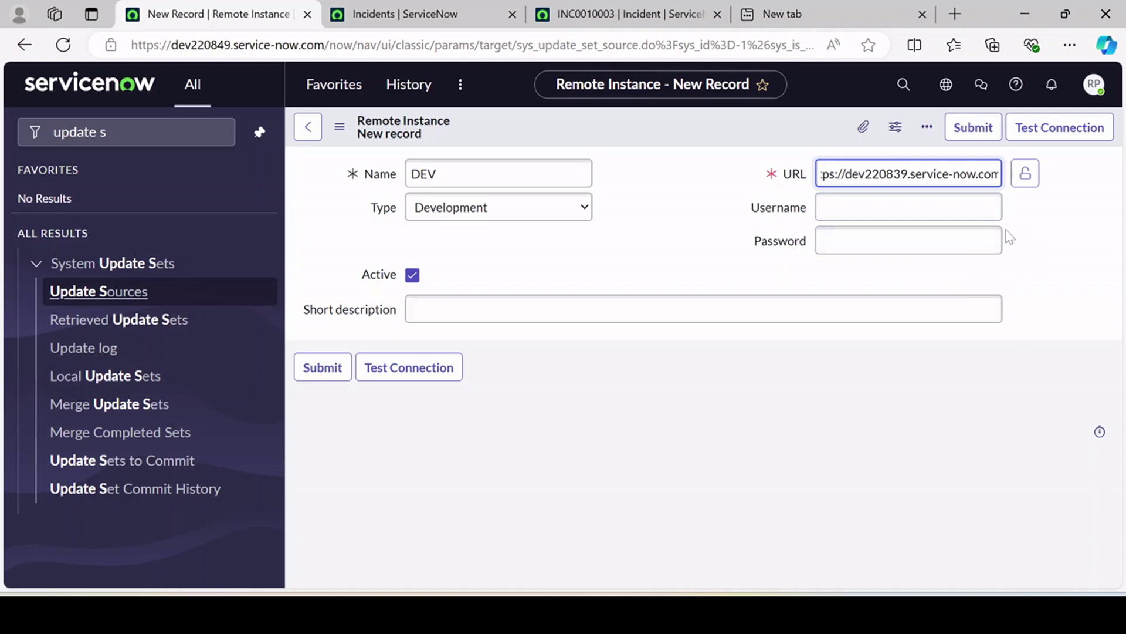
{"action": "left_click", "coordinate": [1027, 176]}
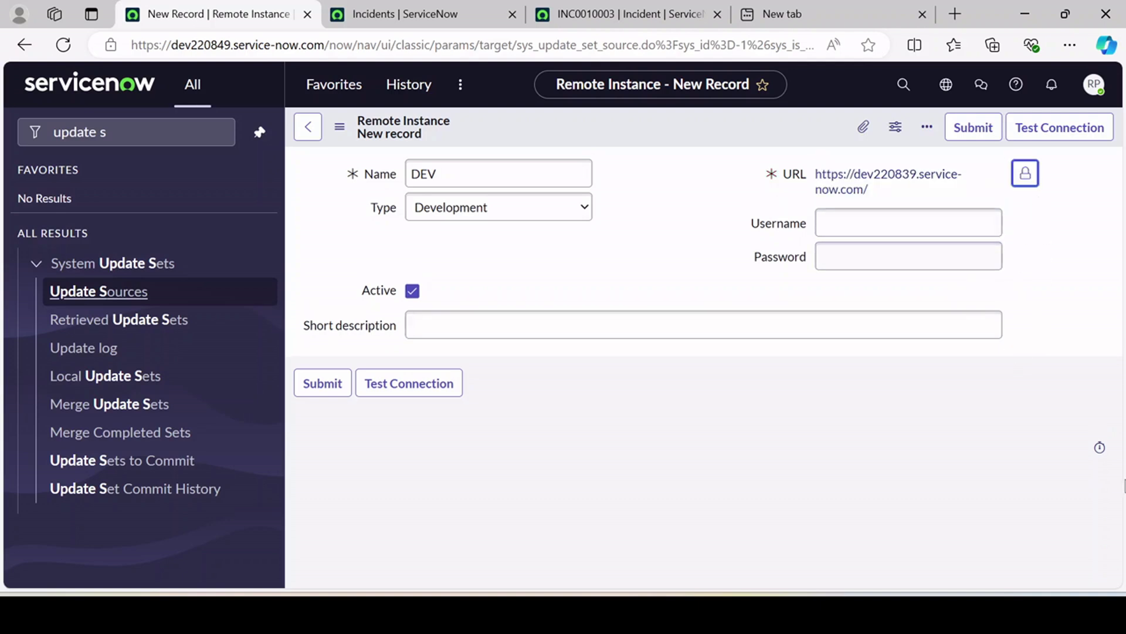
Test the DEV remote instance's connection with the username and password left empty, and dismiss the resulting message.
{"action": "left_click", "coordinate": [908, 222]}
{"action": "left_click", "coordinate": [750, 256]}
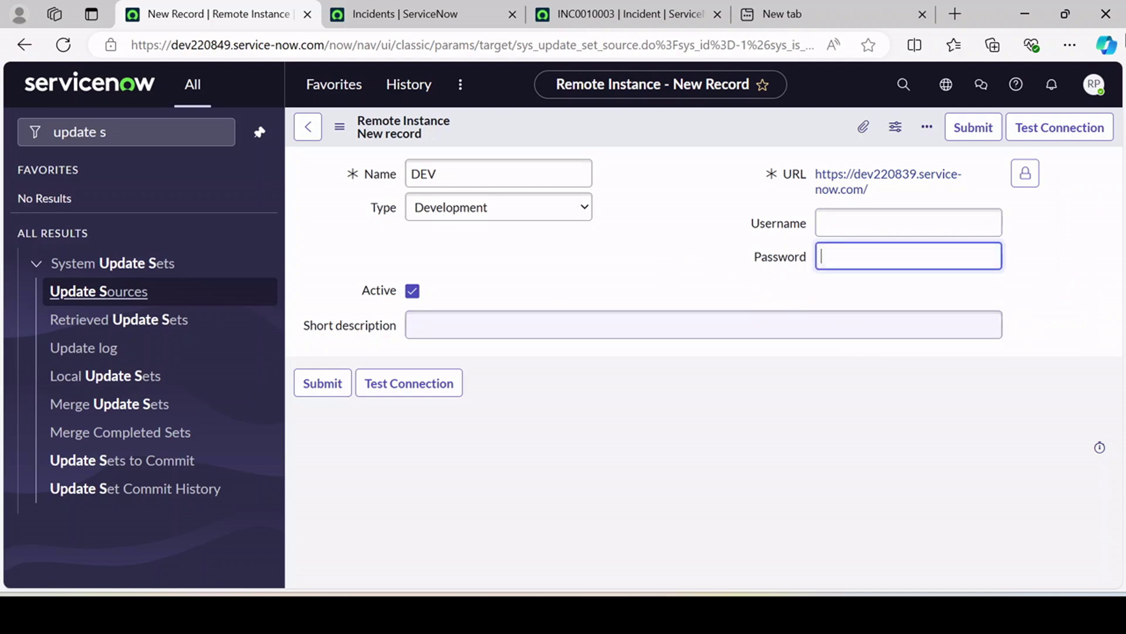
{"action": "left_click", "coordinate": [1041, 132]}
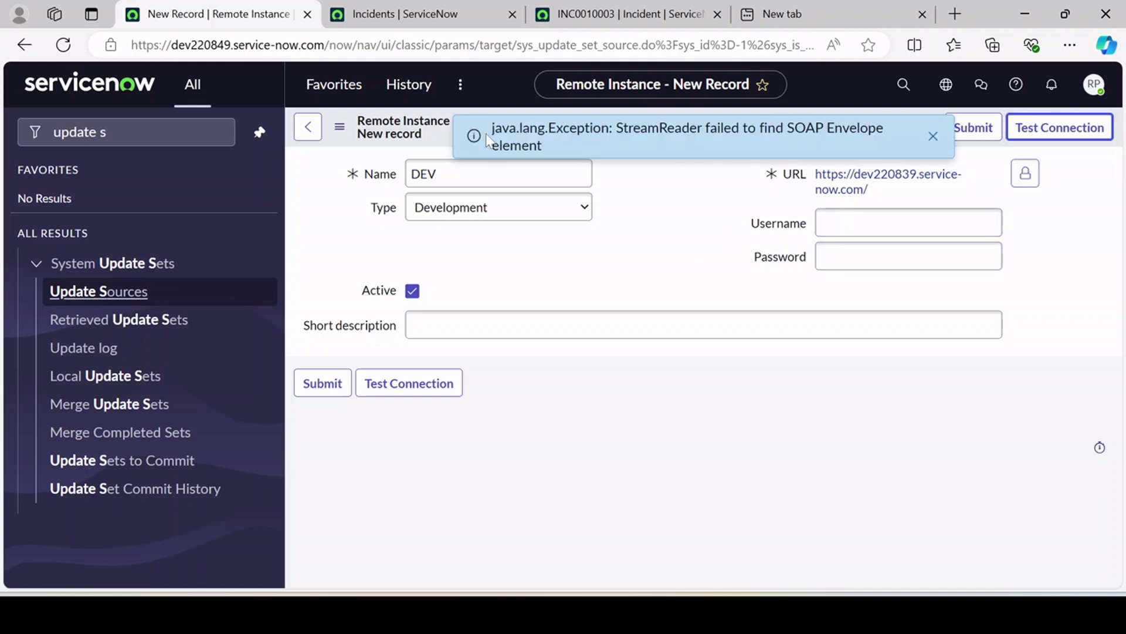
{"action": "left_click_drag", "start_coordinate": [493, 129], "coordinate": [694, 246]}
{"action": "left_click", "coordinate": [694, 246]}
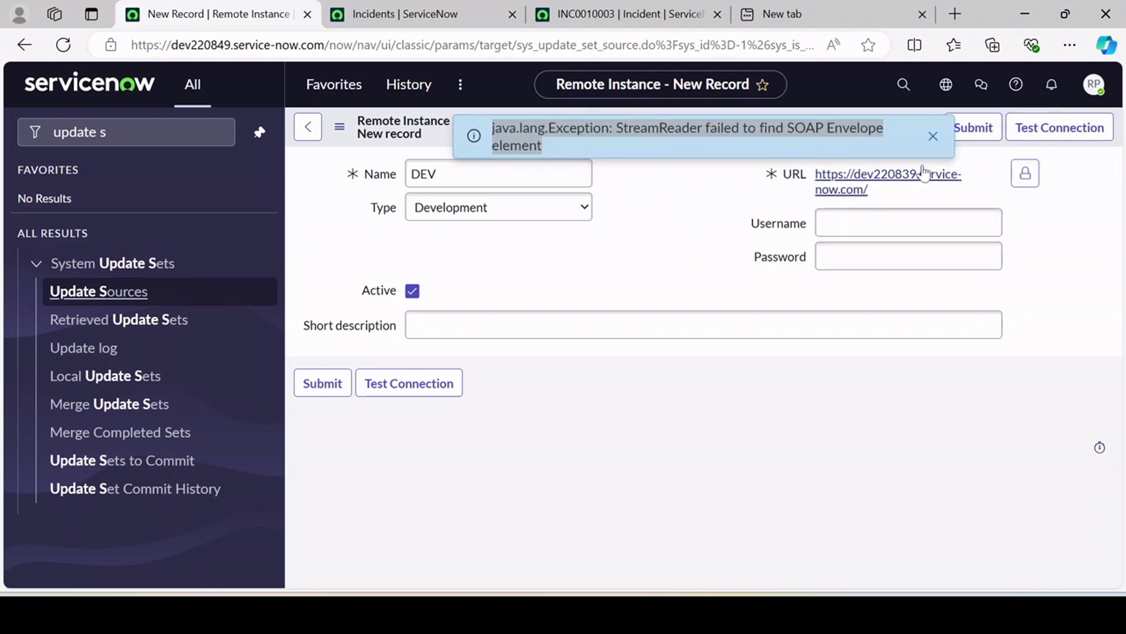
{"action": "left_click", "coordinate": [933, 136]}
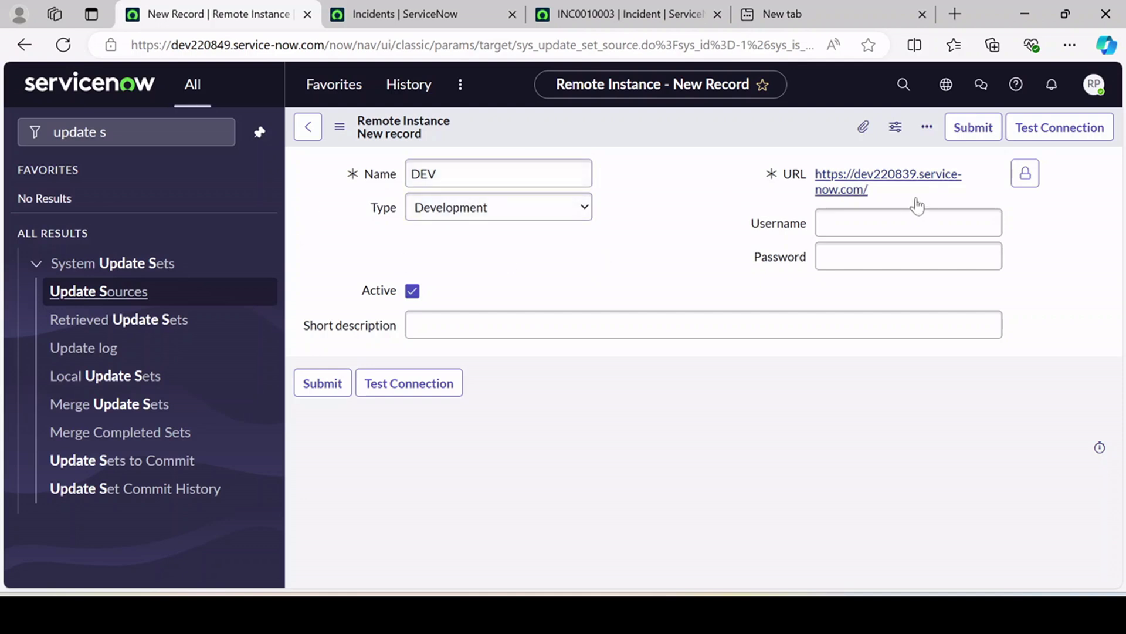
{"action": "left_click", "coordinate": [821, 179]}
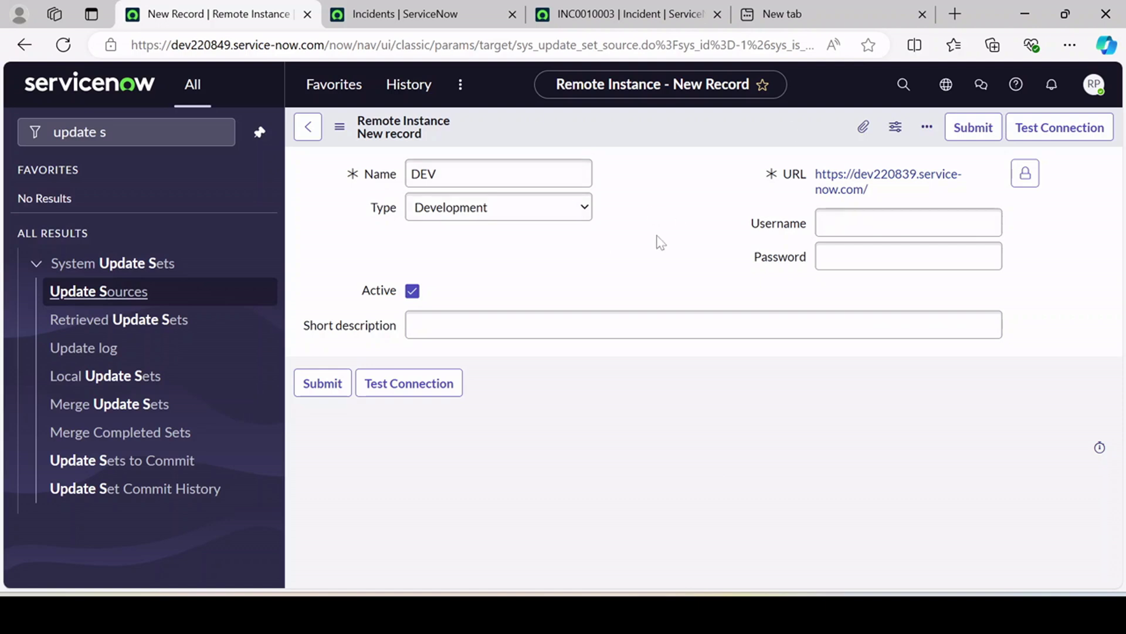
Clear the navigator filter and, back in the browser from the presentation, collapse the Self-Service application group.
{"action": "left_click", "coordinate": [196, 133]}
{"action": "left_click", "coordinate": [215, 132]}
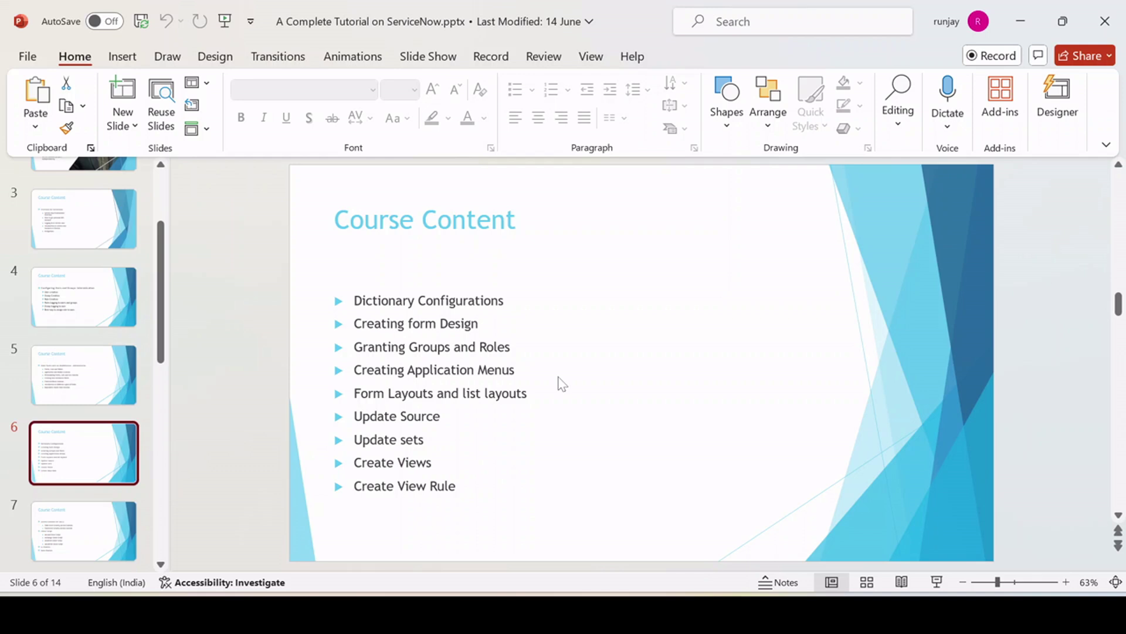
{"action": "key", "text": "alt+Tab"}
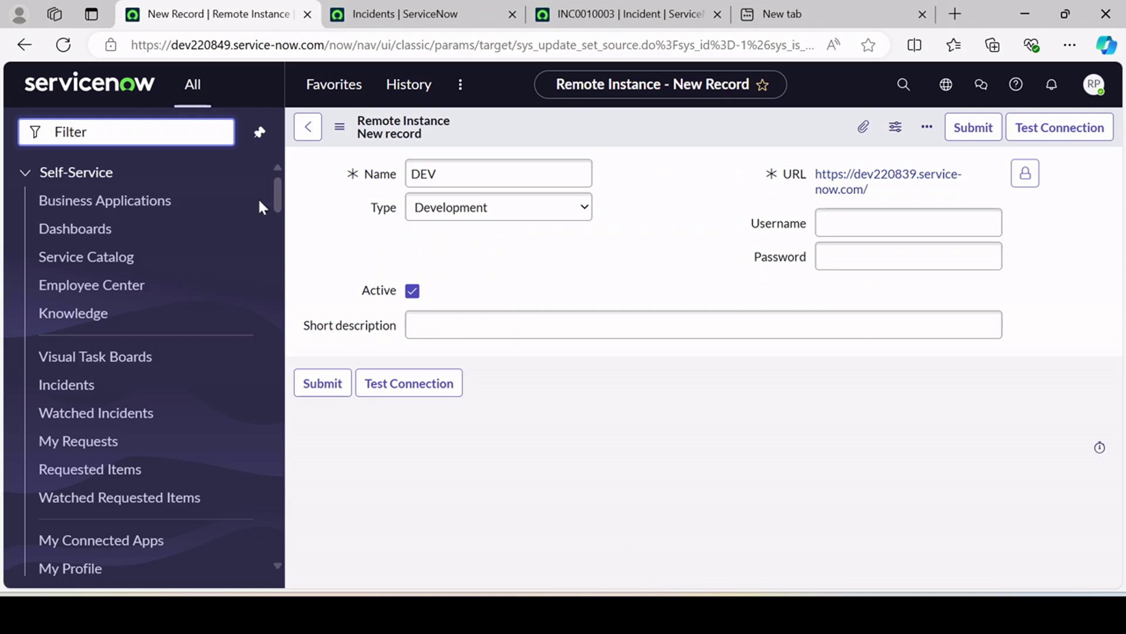
{"action": "left_click", "coordinate": [26, 175]}
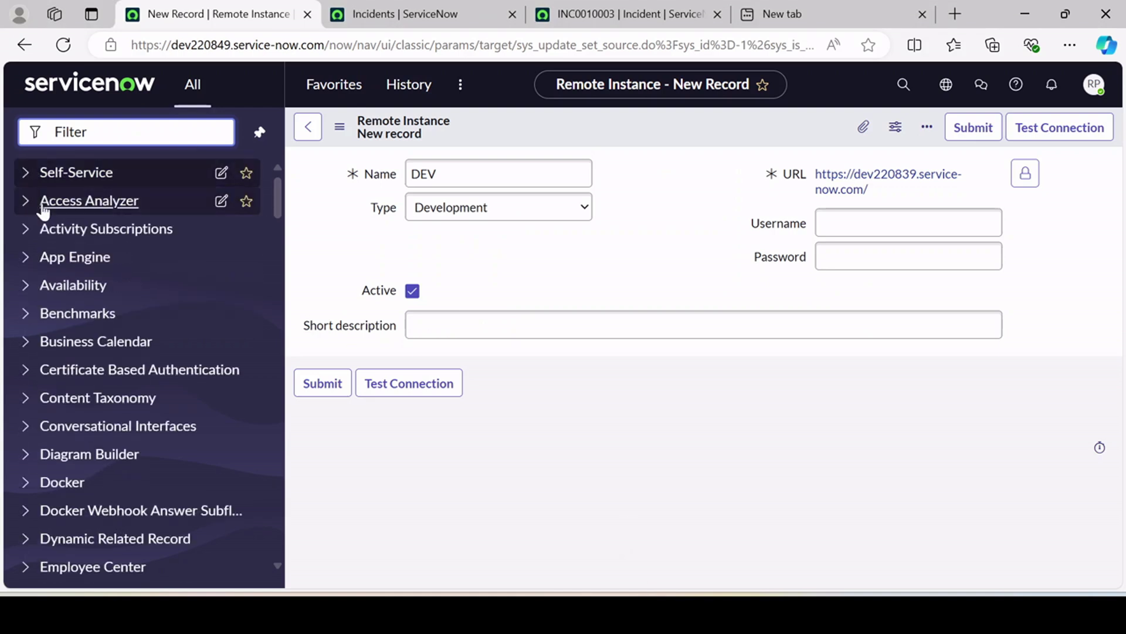